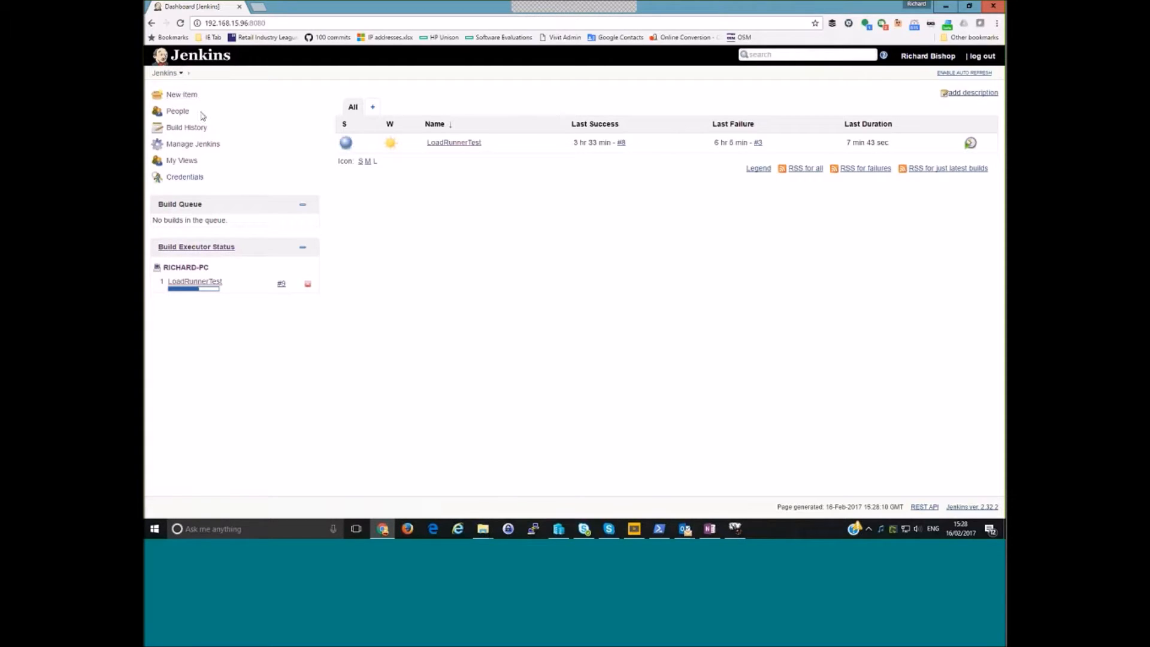
- Review Jenkins' global security settings, including the authorization and cross-site request forgery options, and save them
click(193, 145)
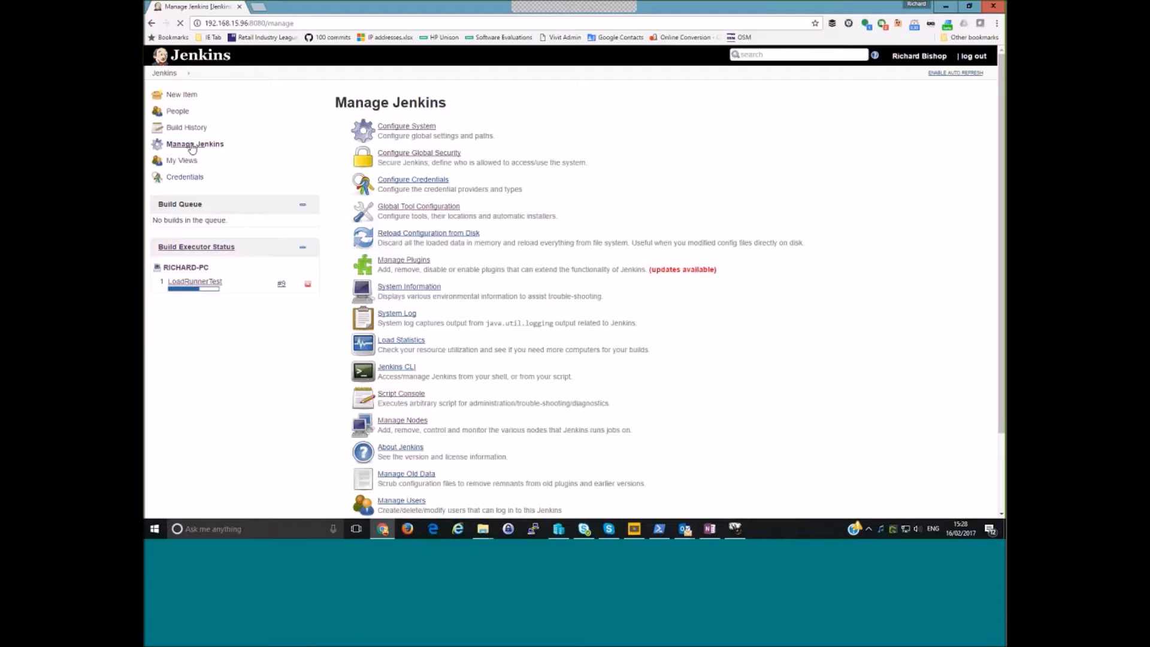
click(415, 157)
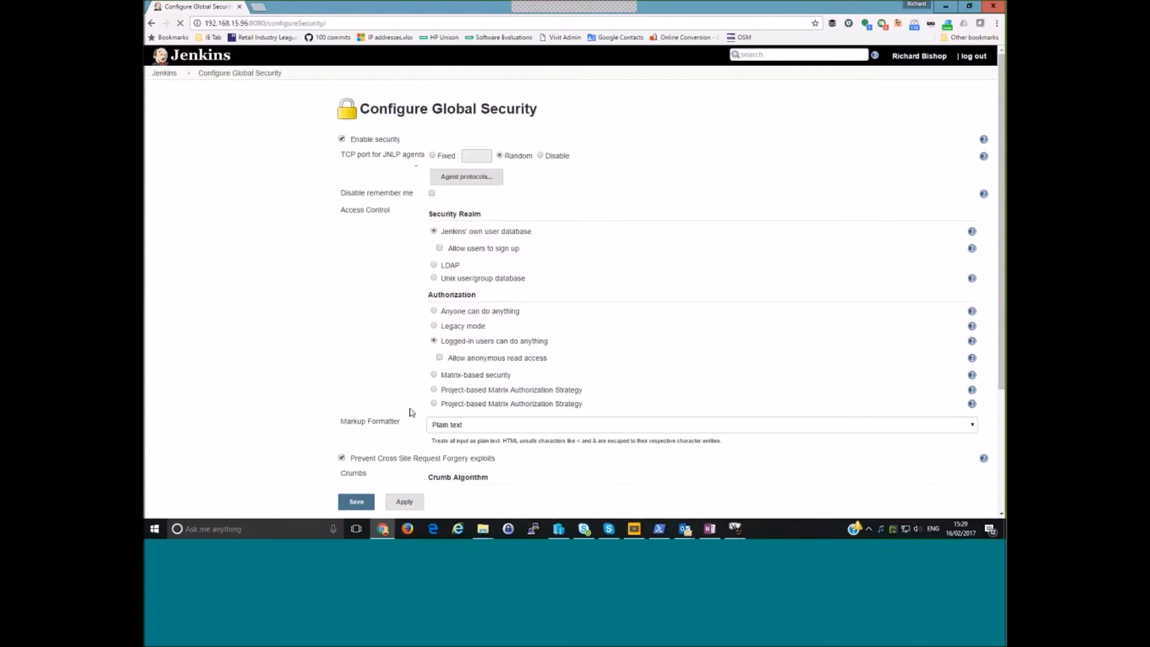
scroll(411, 414, down, 3)
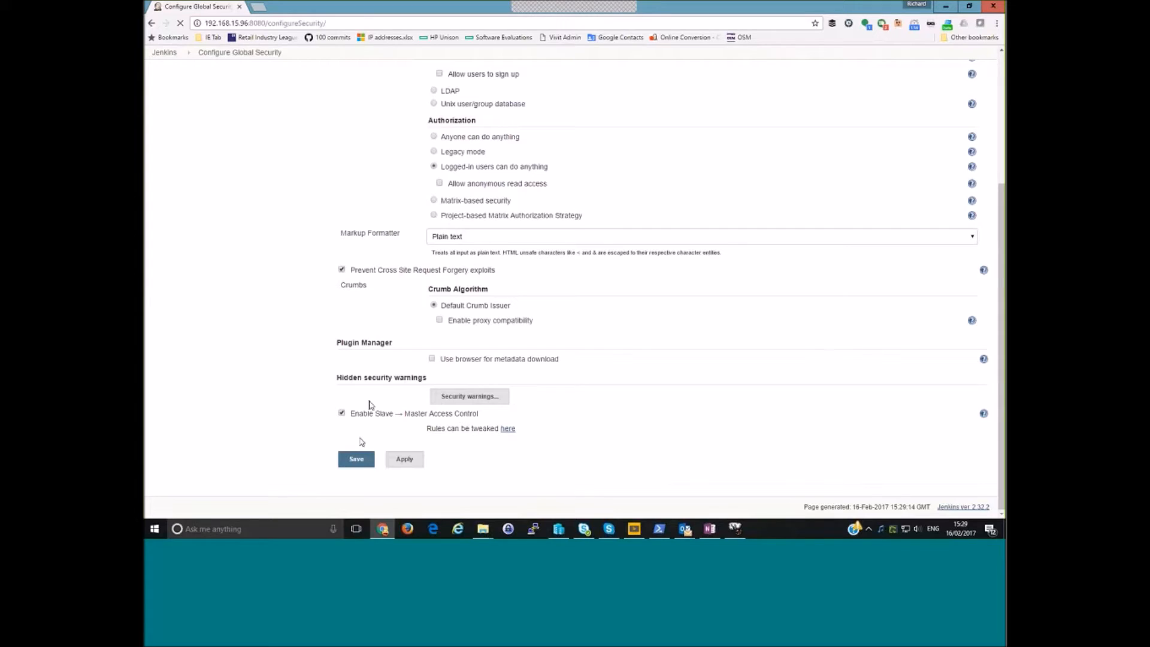
click(354, 461)
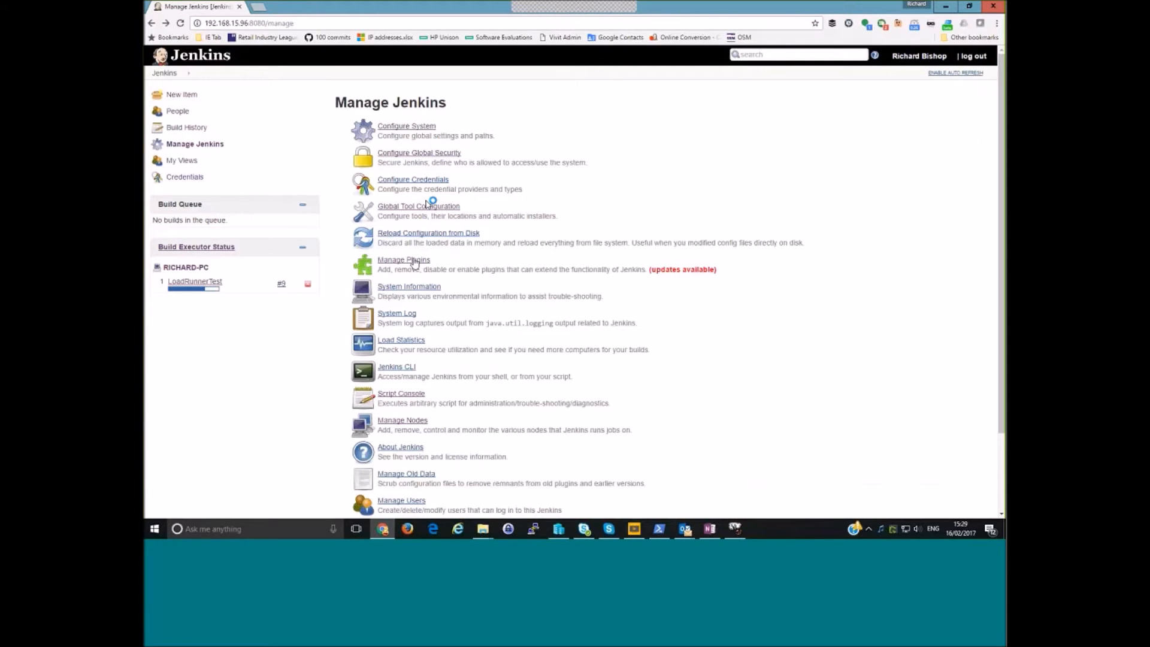
- Filter the installed plugins by "hp a" and open the HP Application Automation Tools plugin's wiki page
click(413, 261)
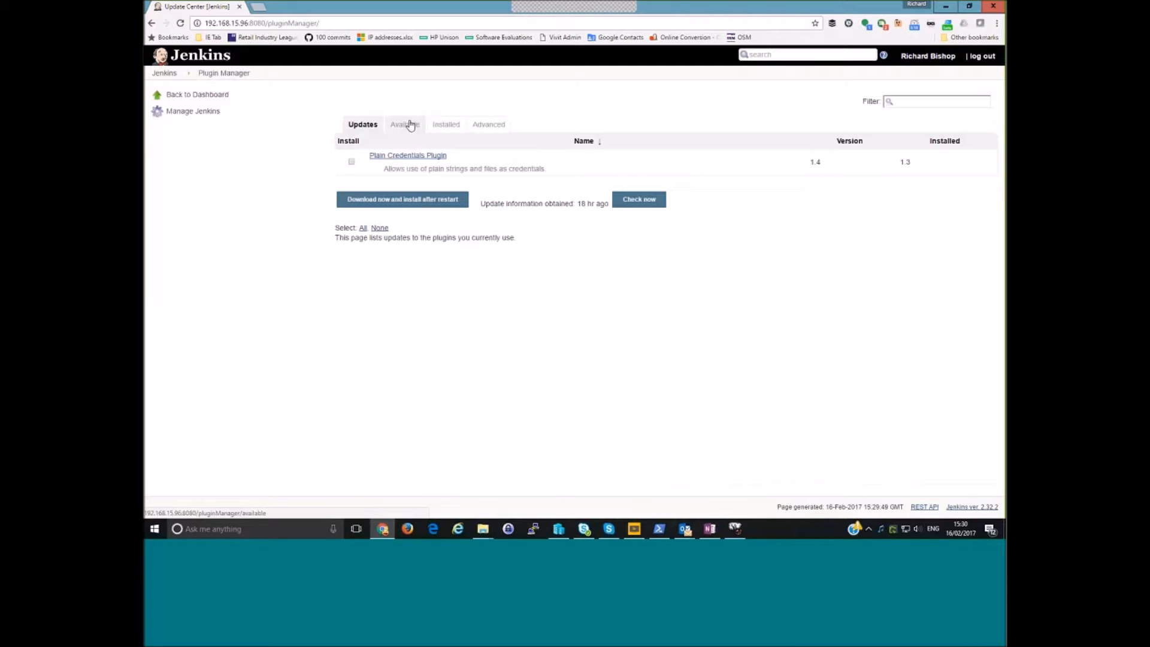
click(443, 125)
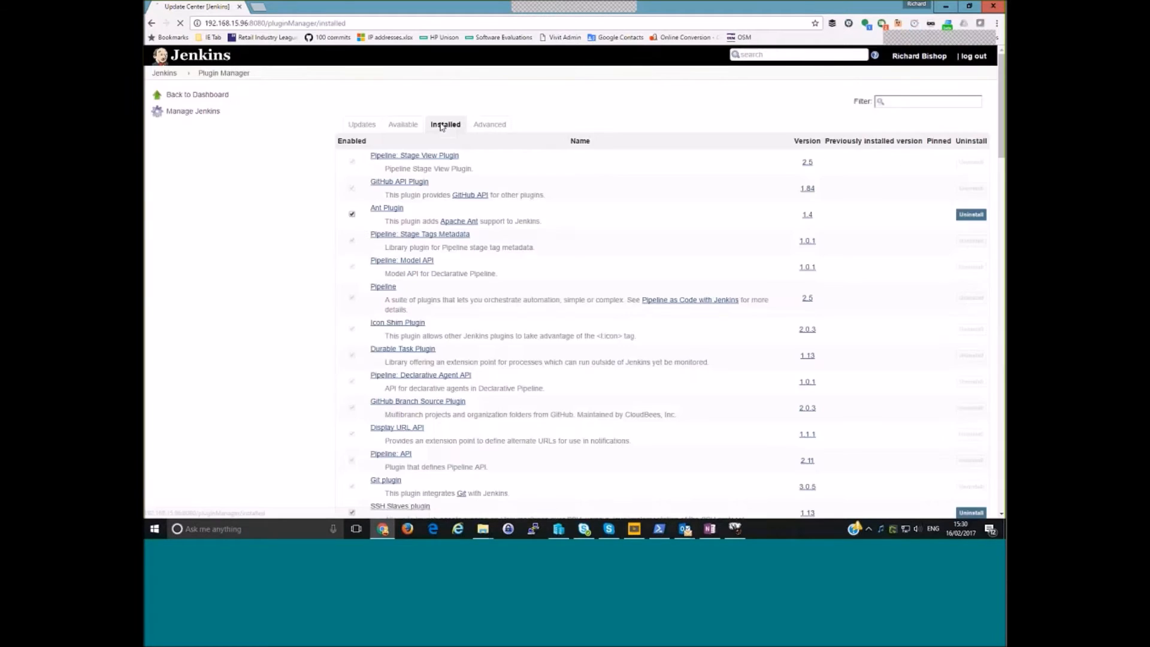
click(899, 101)
text(hp a)
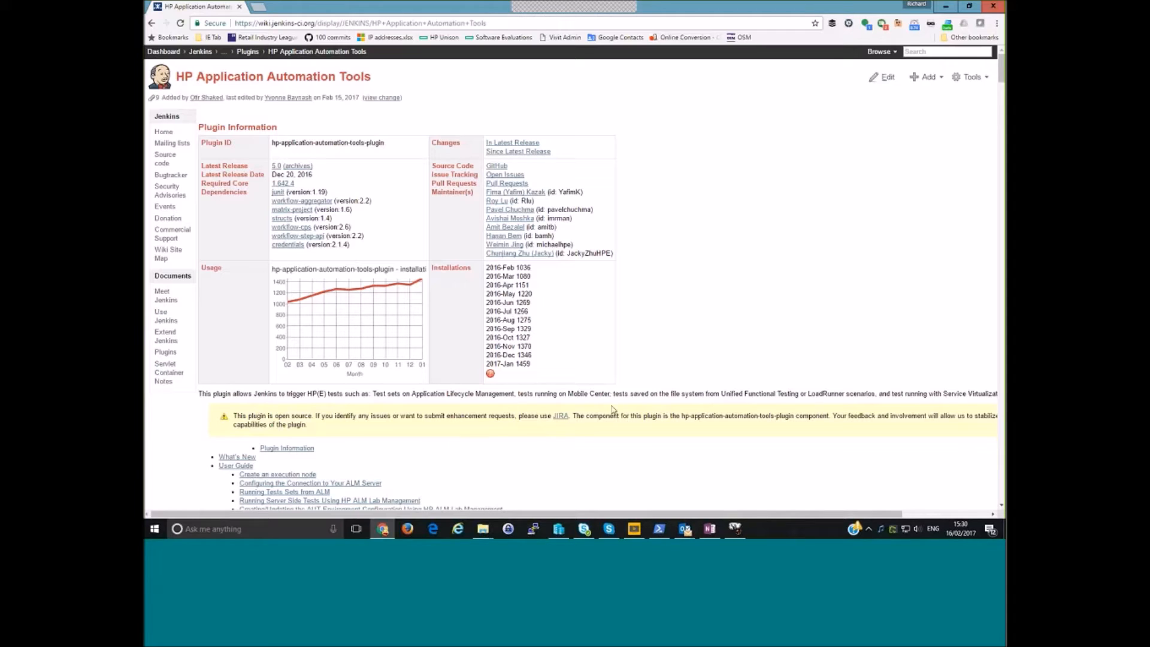
- Skim the user guide on the HP Application Automation Tools wiki page and return to the installed plugins
scroll(639, 309, down, 1)
scroll(639, 309, down, 20)
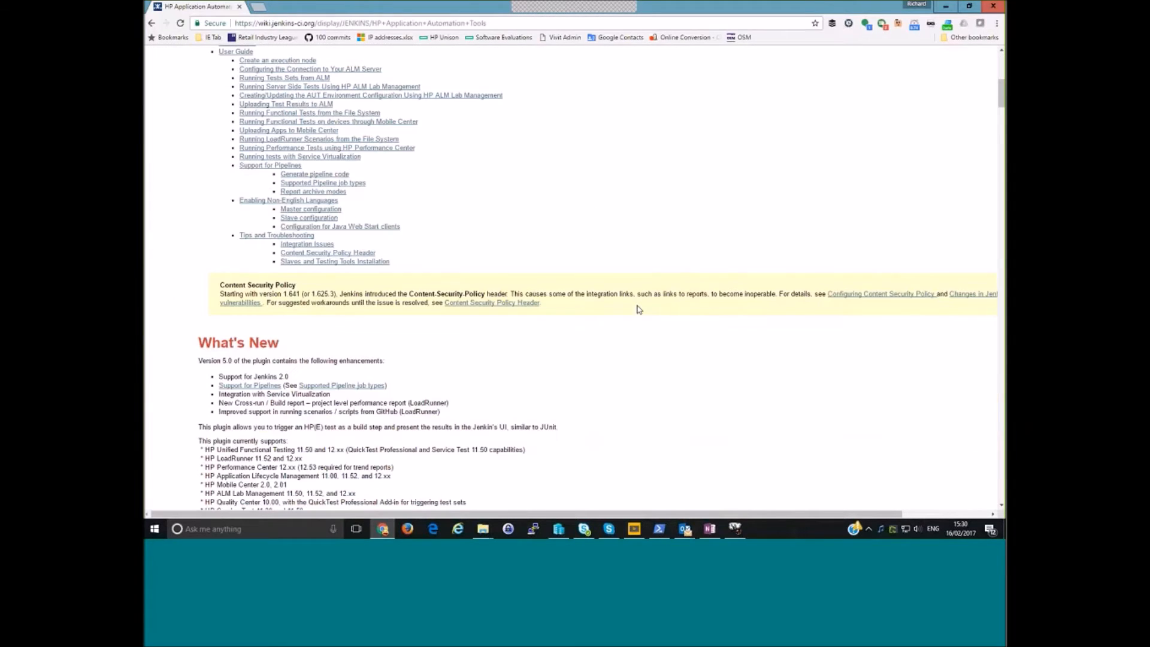
scroll(639, 309, up, 2)
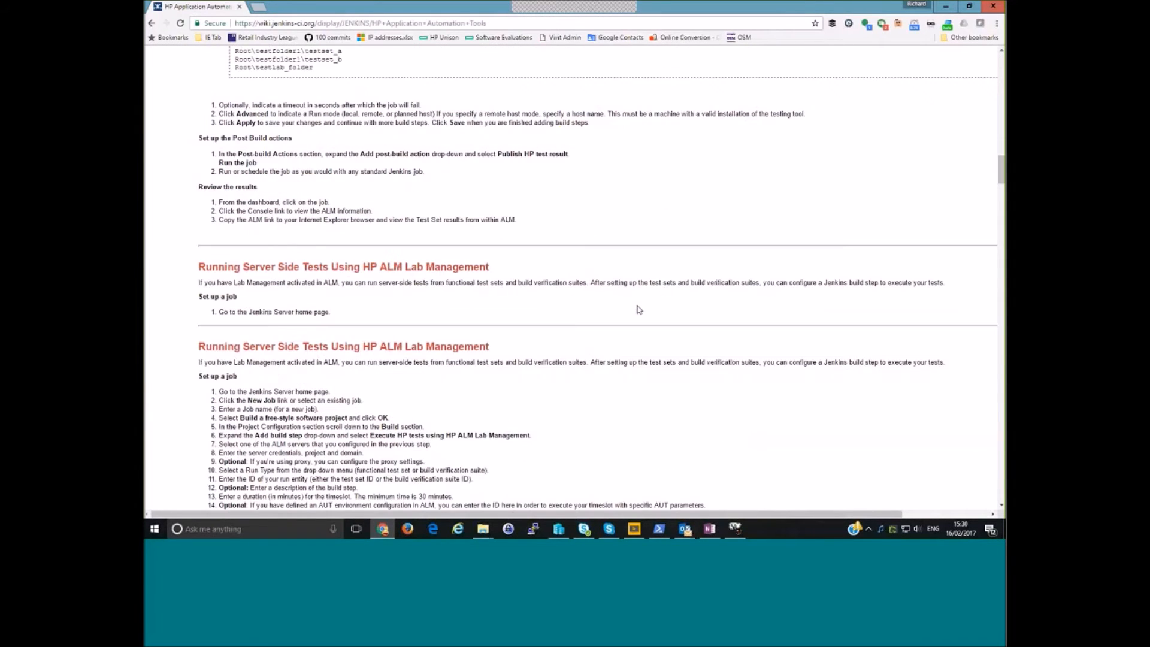
scroll(638, 309, up, 20)
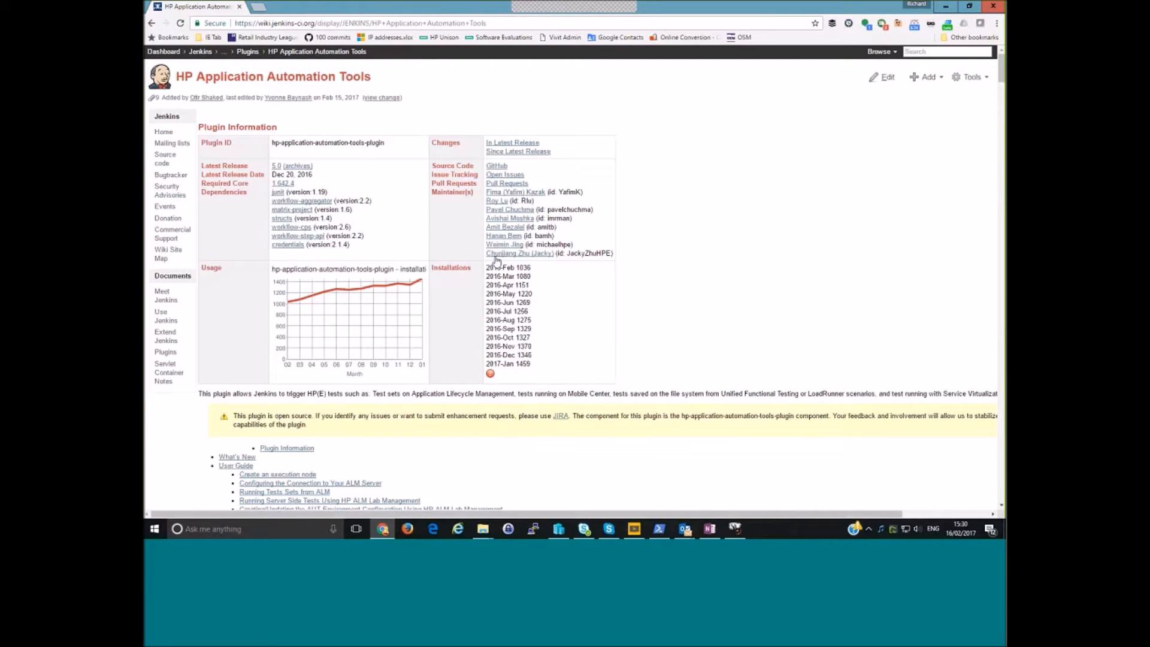
click(152, 24)
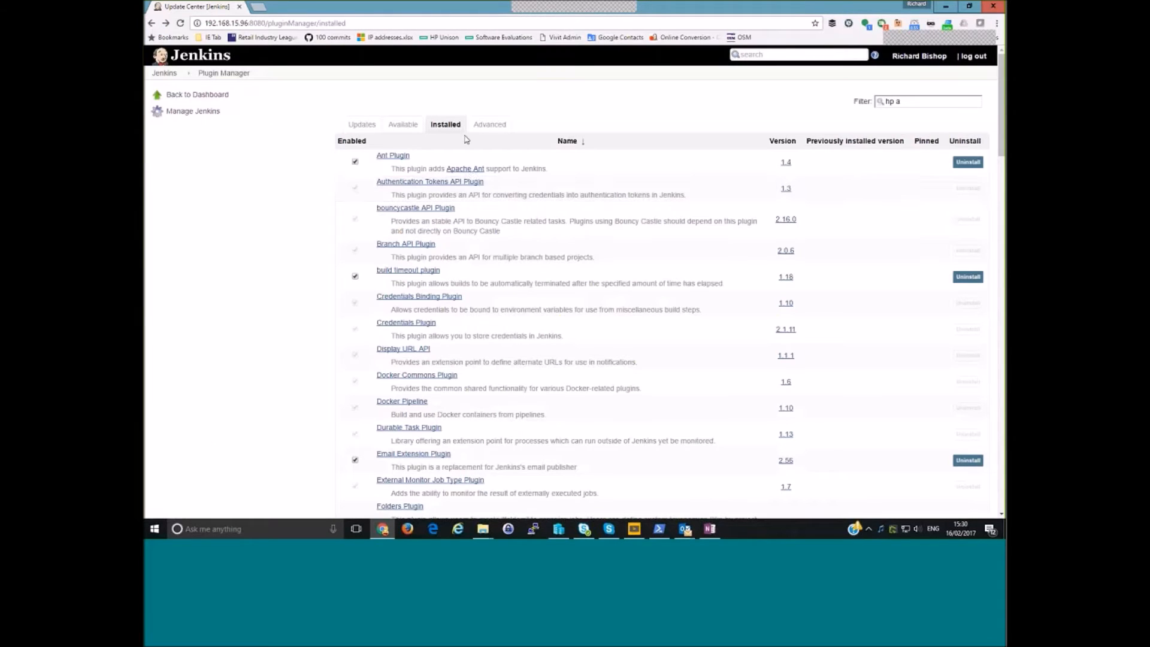
- Open the configuration of the Windows 10 node from Jenkins' node management
click(219, 96)
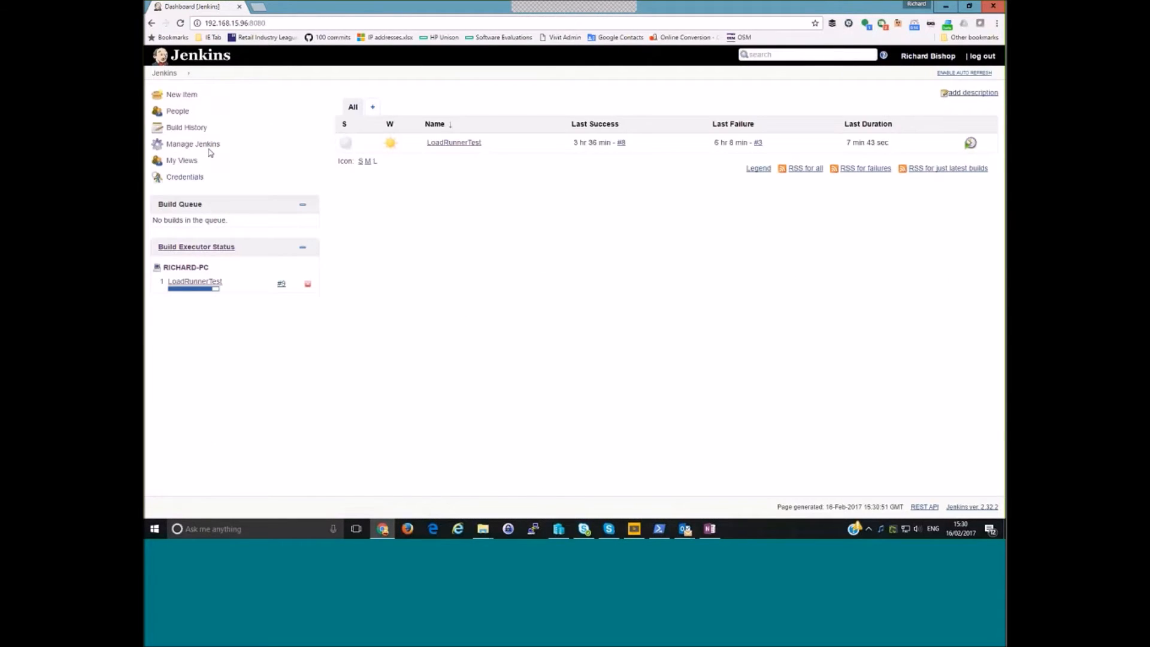
click(209, 146)
scroll(537, 259, down, 3)
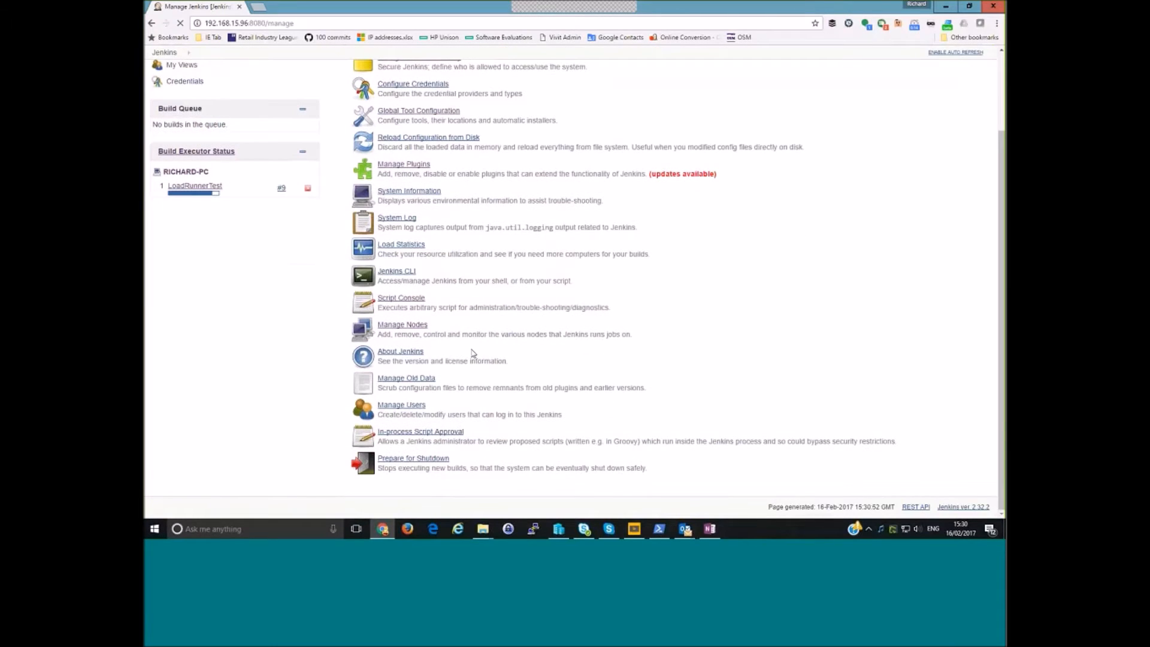
click(401, 298)
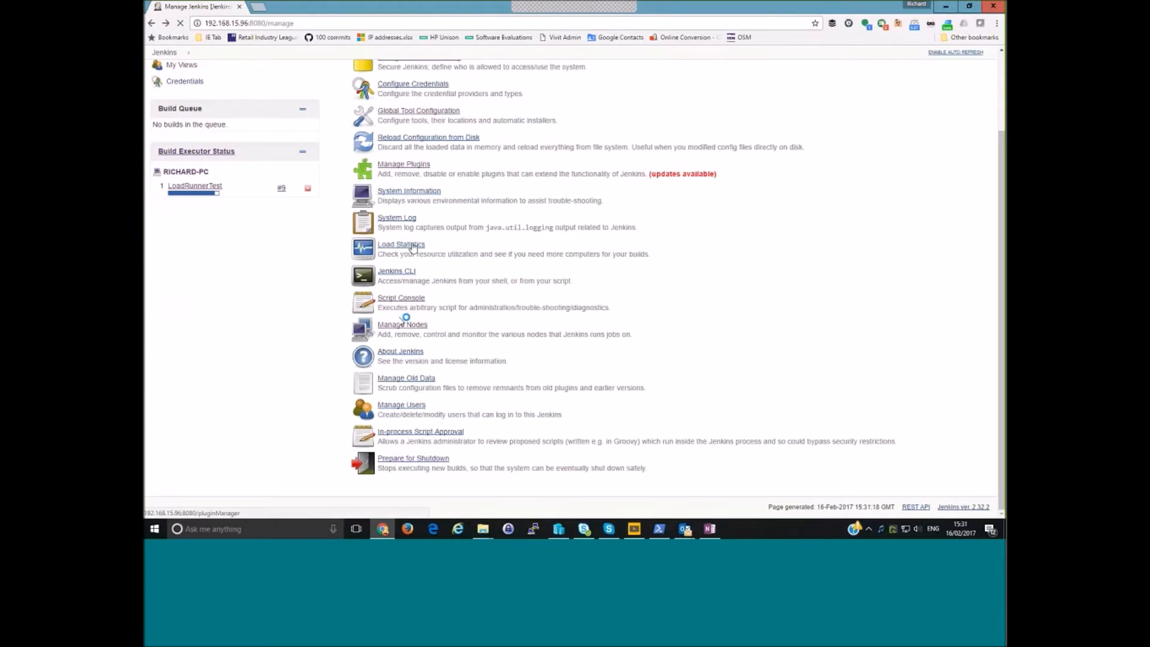
click(400, 324)
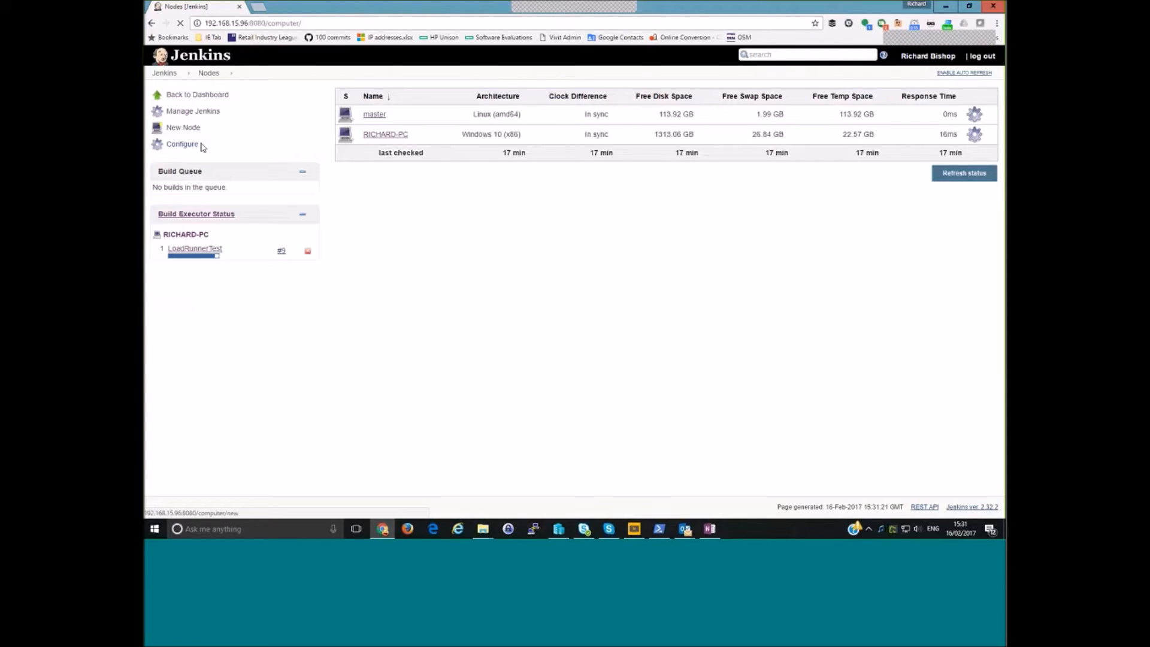
click(383, 134)
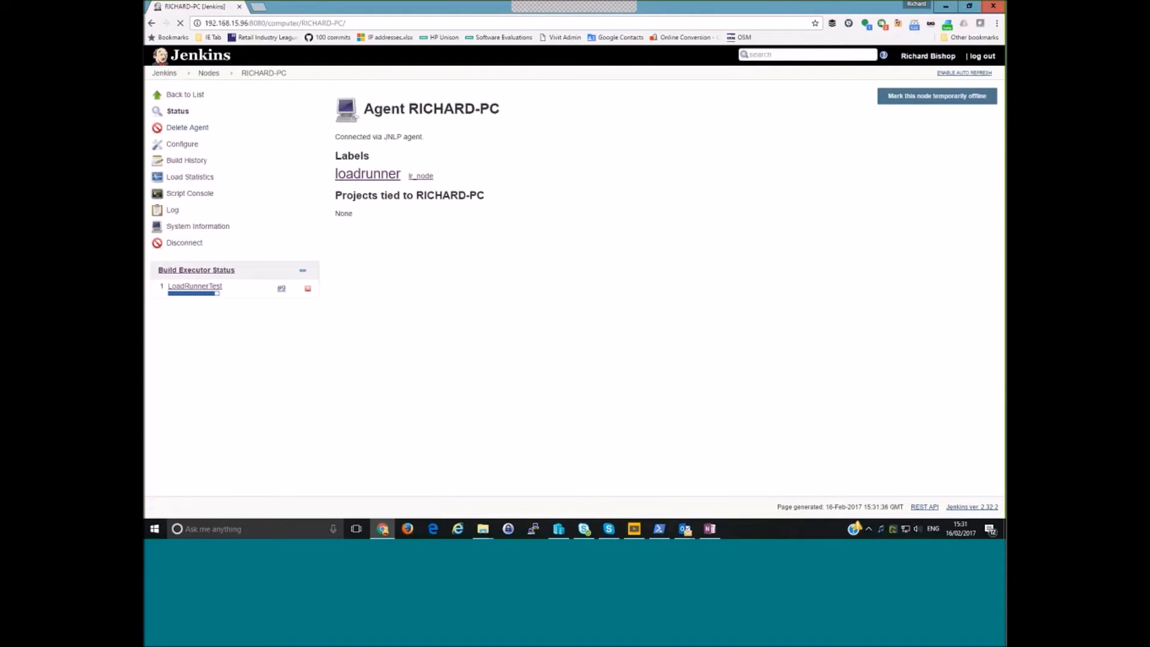
click(183, 145)
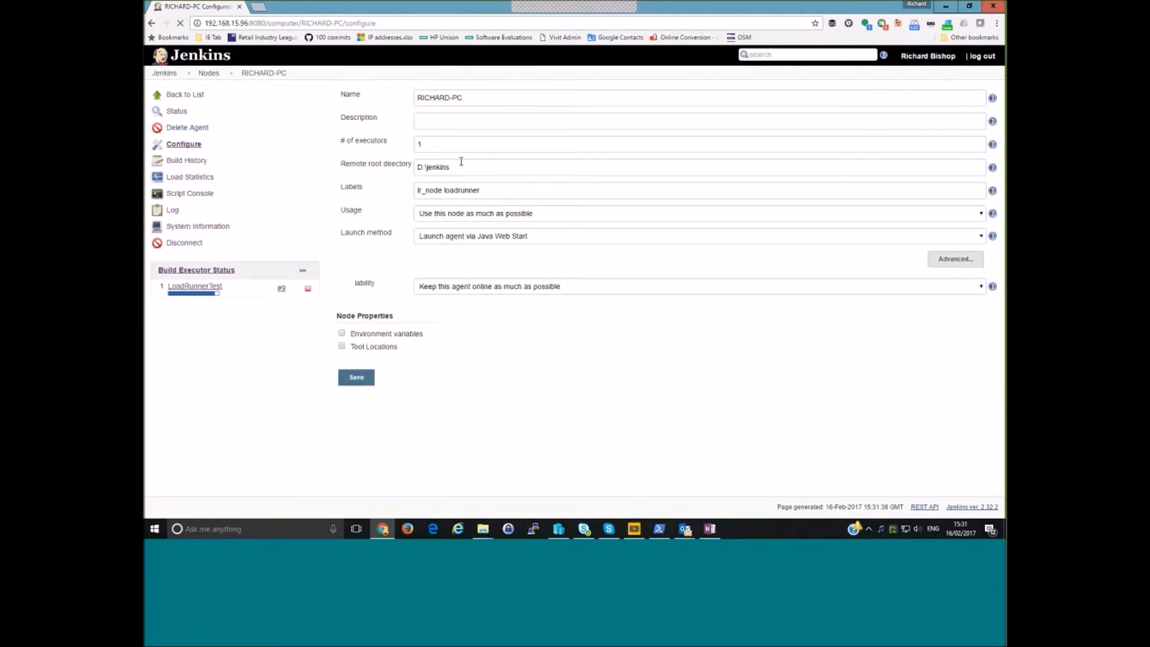
- Examine the node's name, number of executors, remote root directory and available launch methods without changing them
click(473, 98)
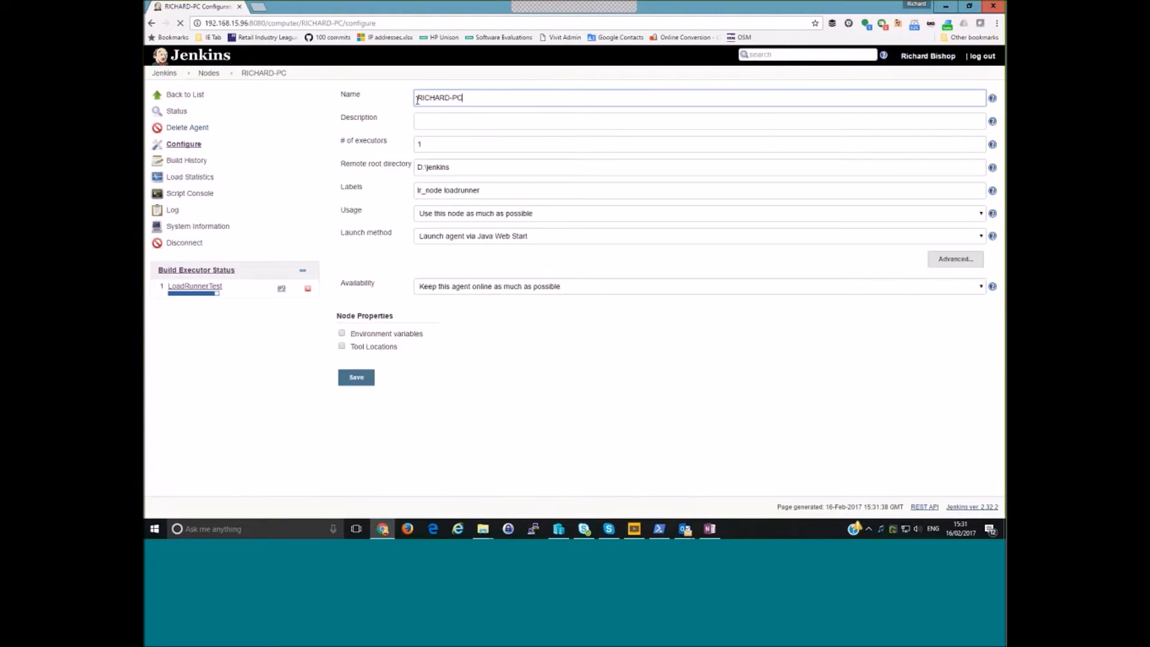
drag(418, 100, 475, 103)
click(450, 144)
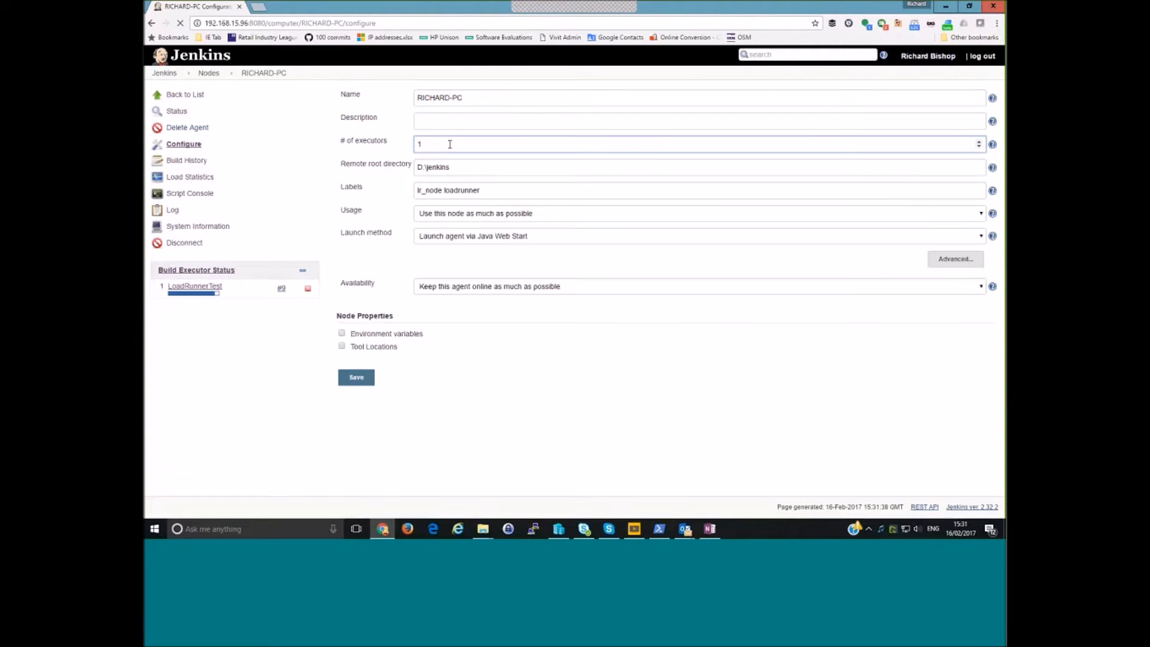
click(460, 162)
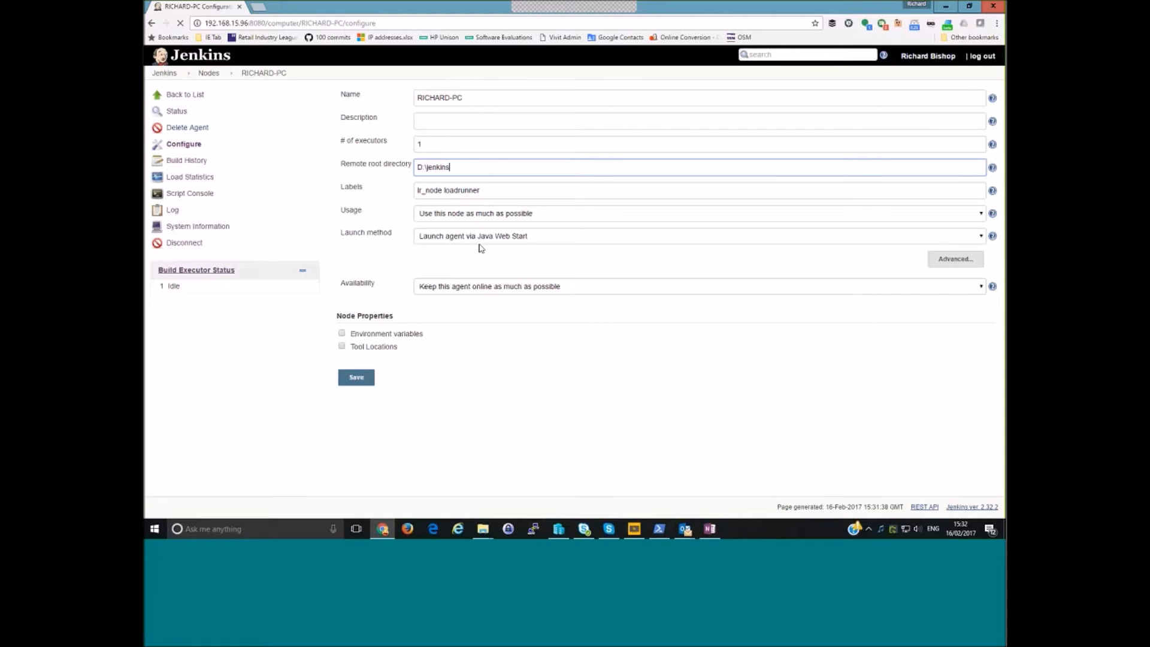
click(450, 236)
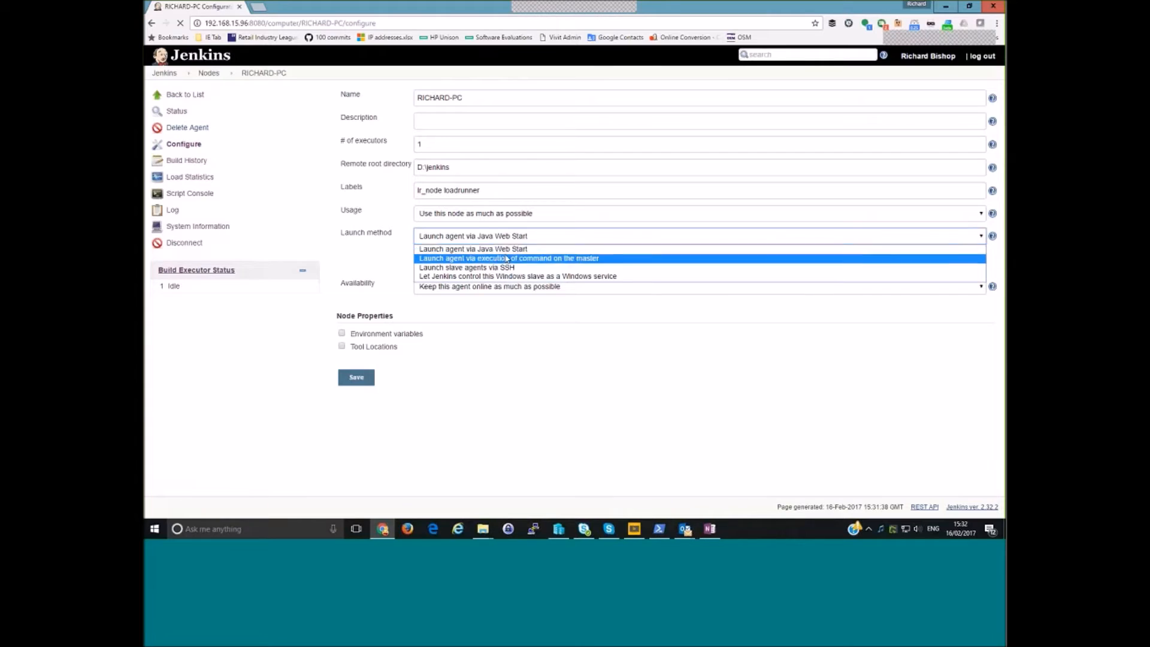
click(399, 230)
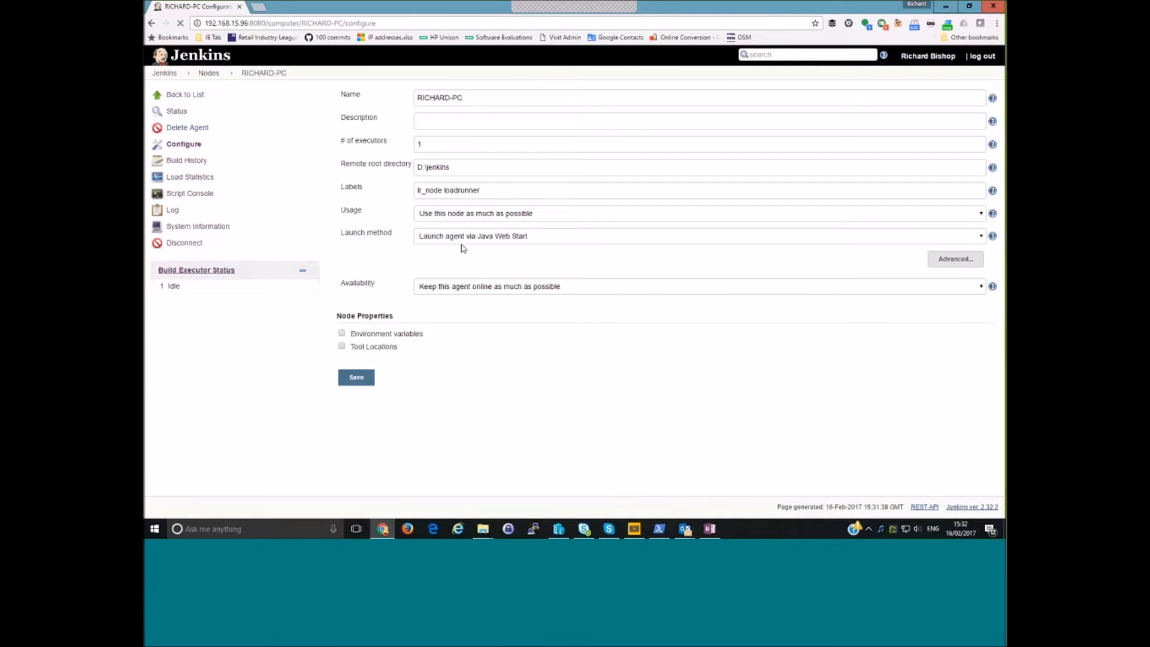
click(466, 237)
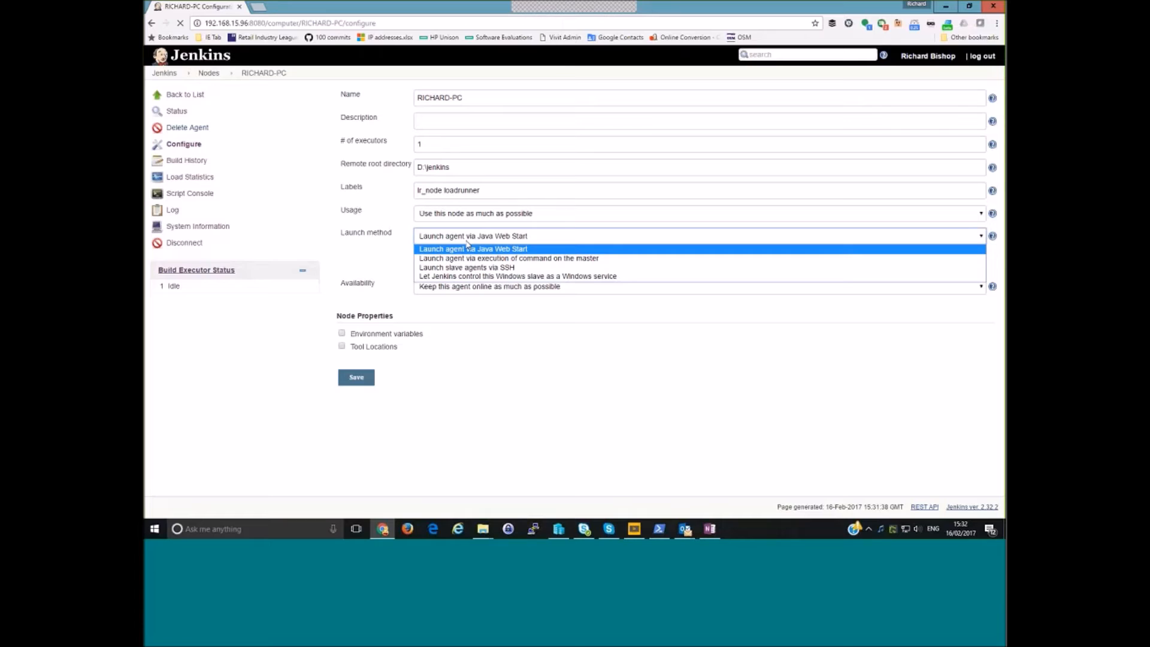
click(406, 232)
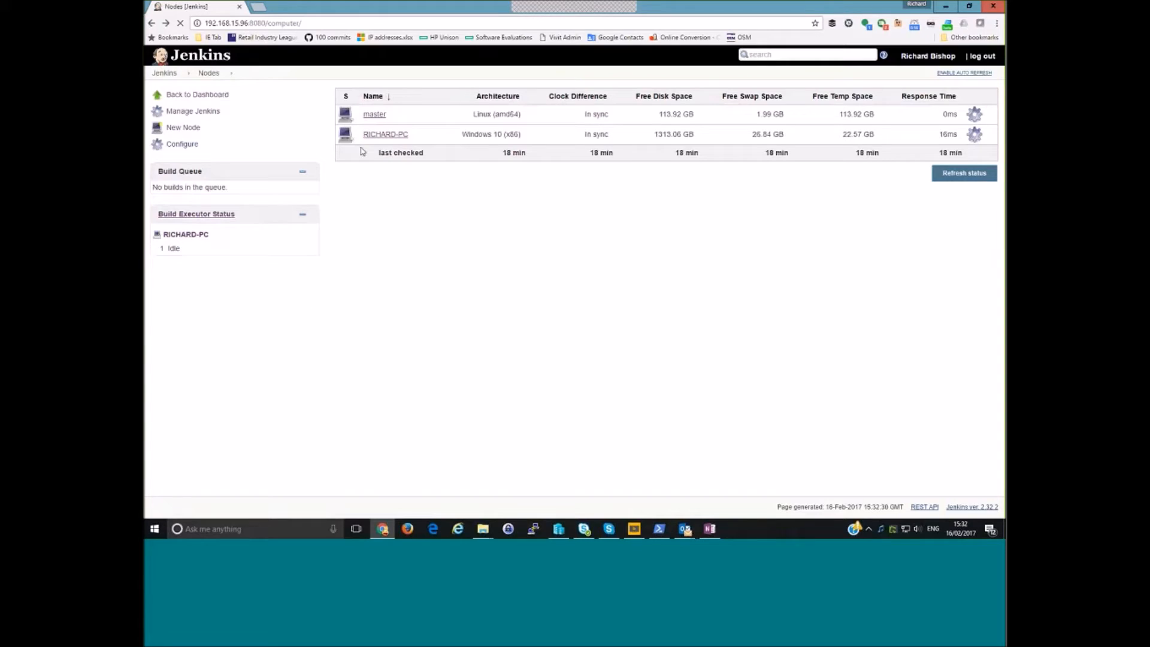
- Switch to Windows PowerShell and stop the running Jenkins agent, returning to the D:\jenkins prompt
mouse_move(382, 132)
click(660, 530)
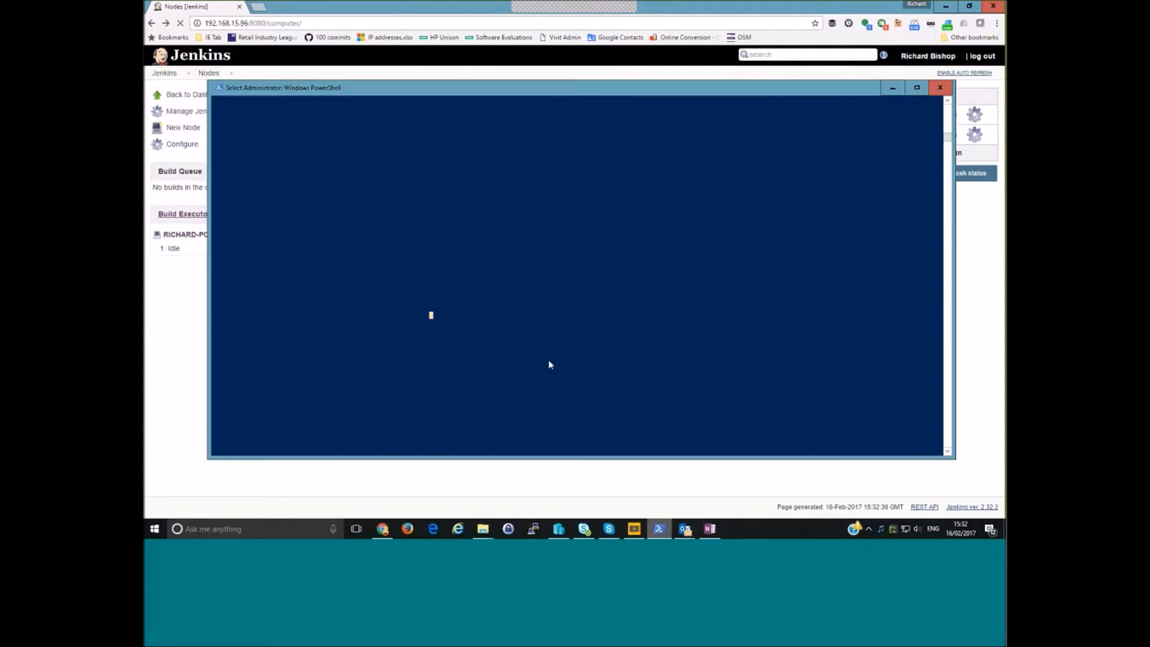
key(Escape)
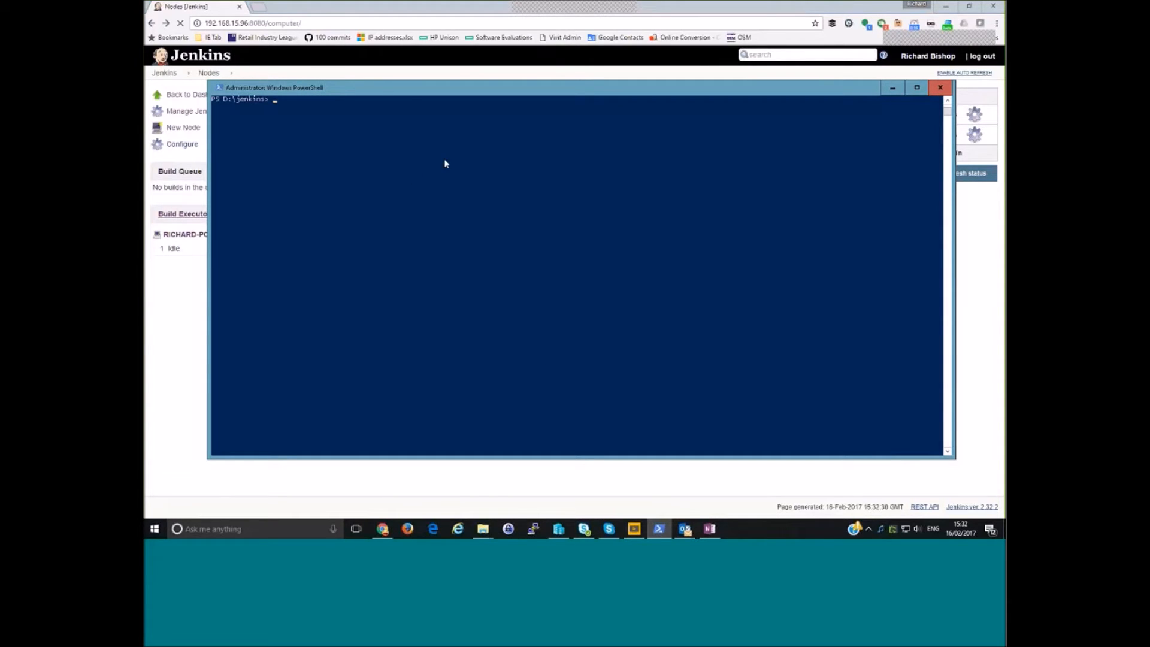
- Open the Windows node's status page in Jenkins and copy the full java slave.jar command for launching the agent
click(165, 212)
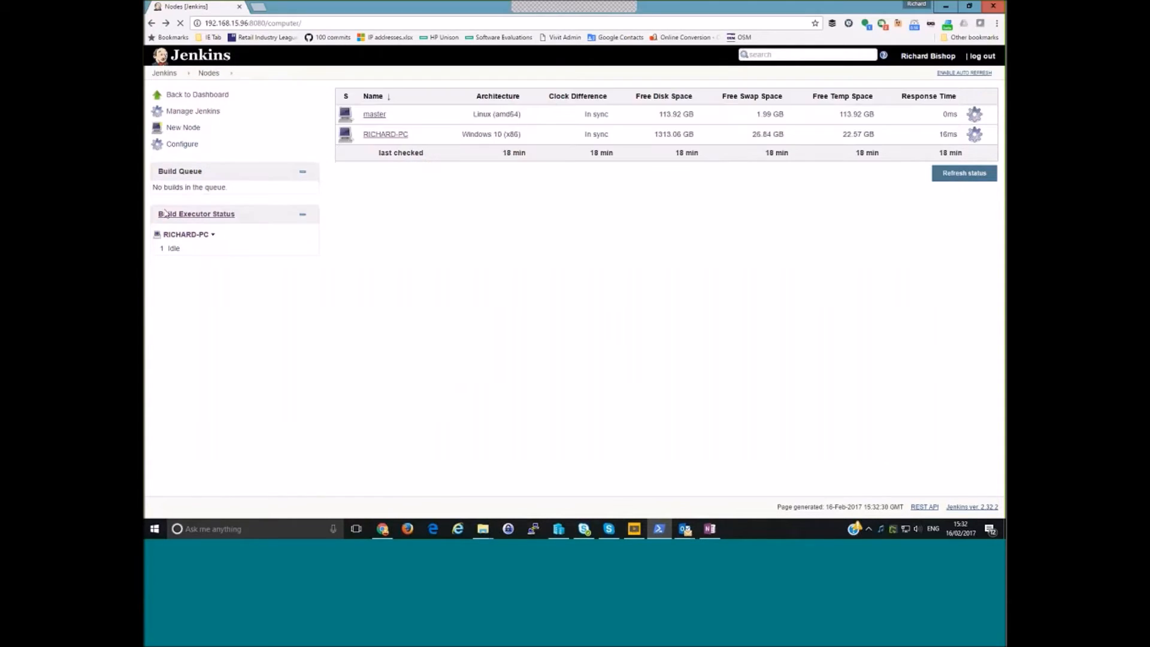
click(187, 237)
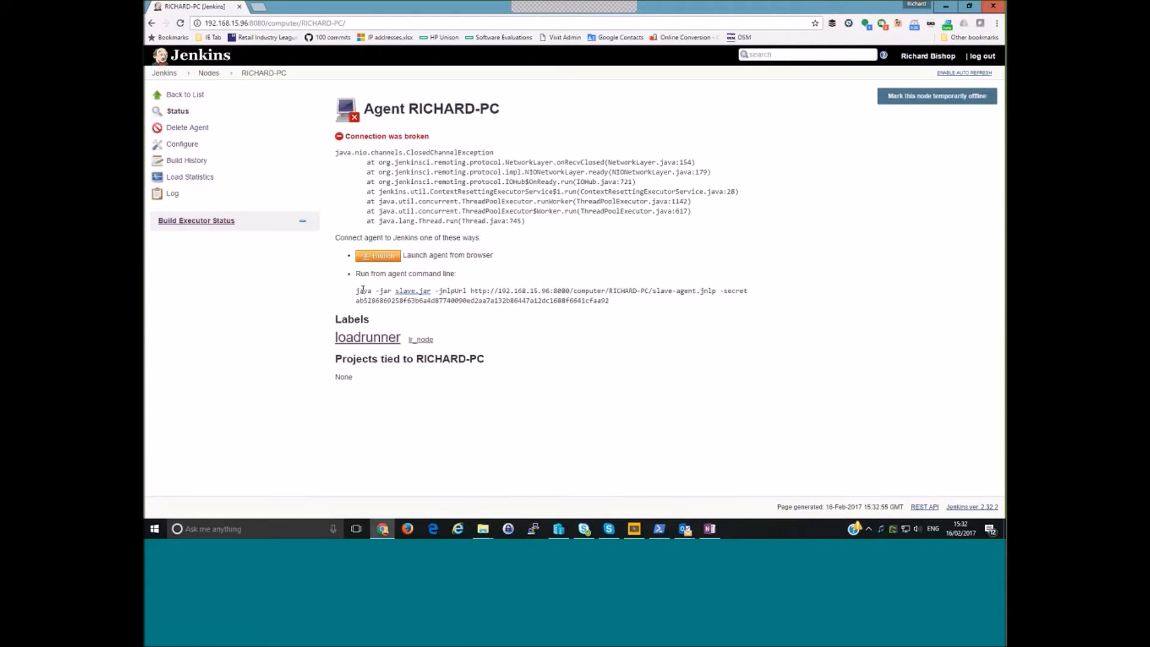
drag(357, 291, 618, 301)
right_click(570, 304)
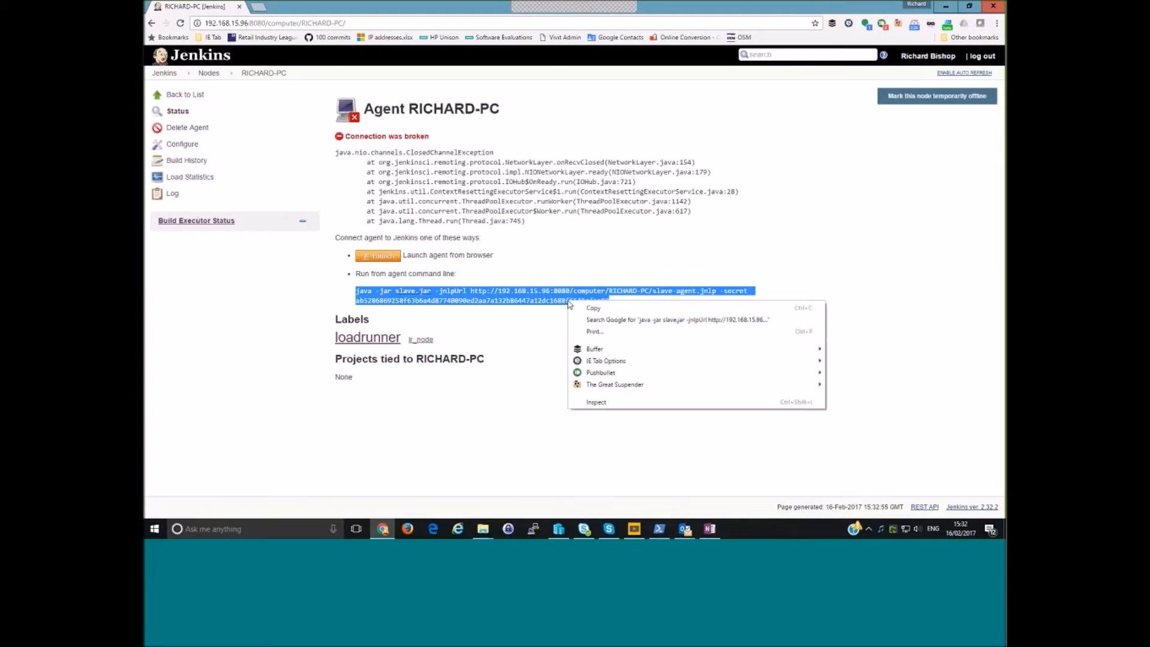
click(592, 308)
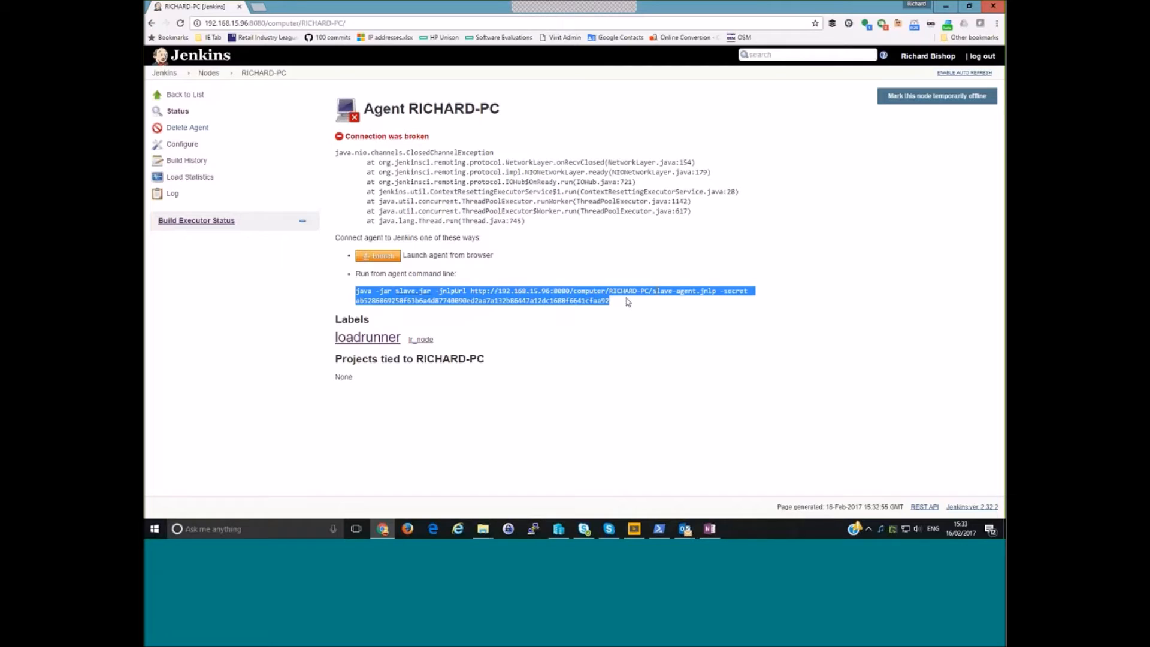
right_click(590, 304)
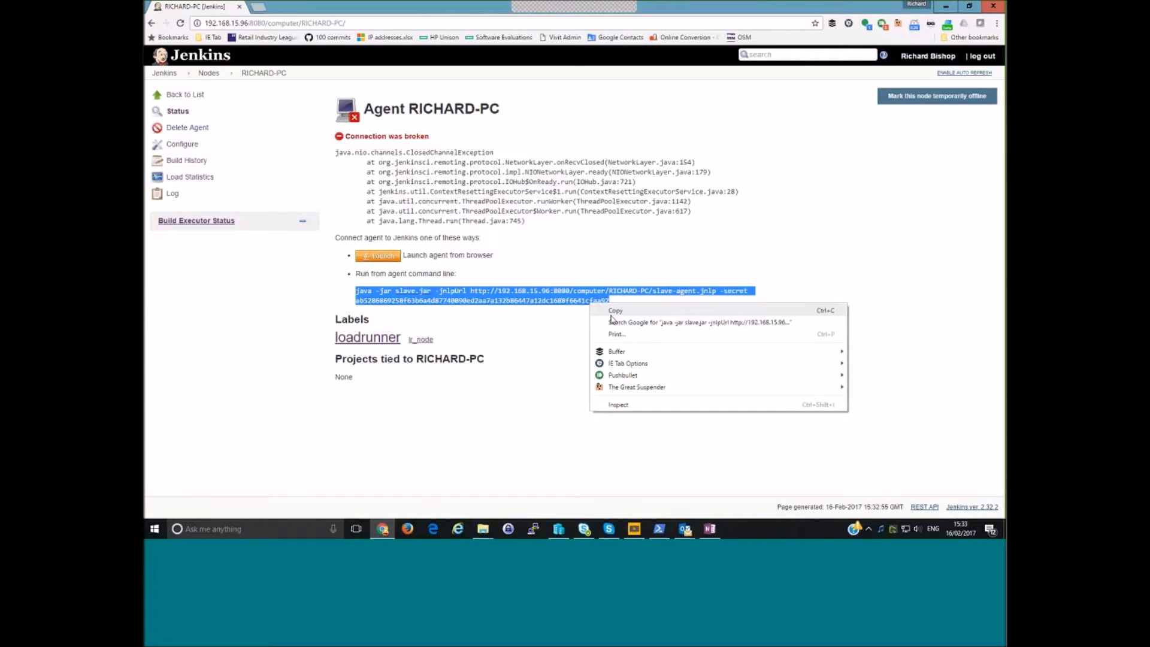
click(615, 310)
- Paste the copied java slave.jar launch command with its agent secret into PowerShell at D:\jenkins and run it
click(659, 528)
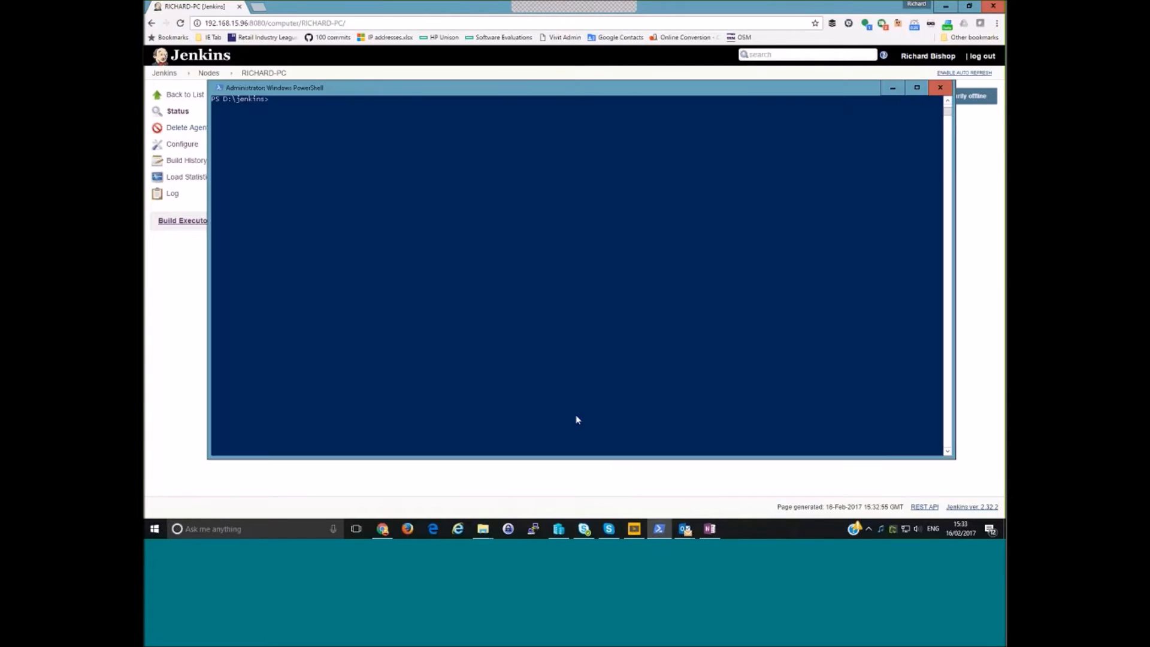
drag(343, 91, 342, 104)
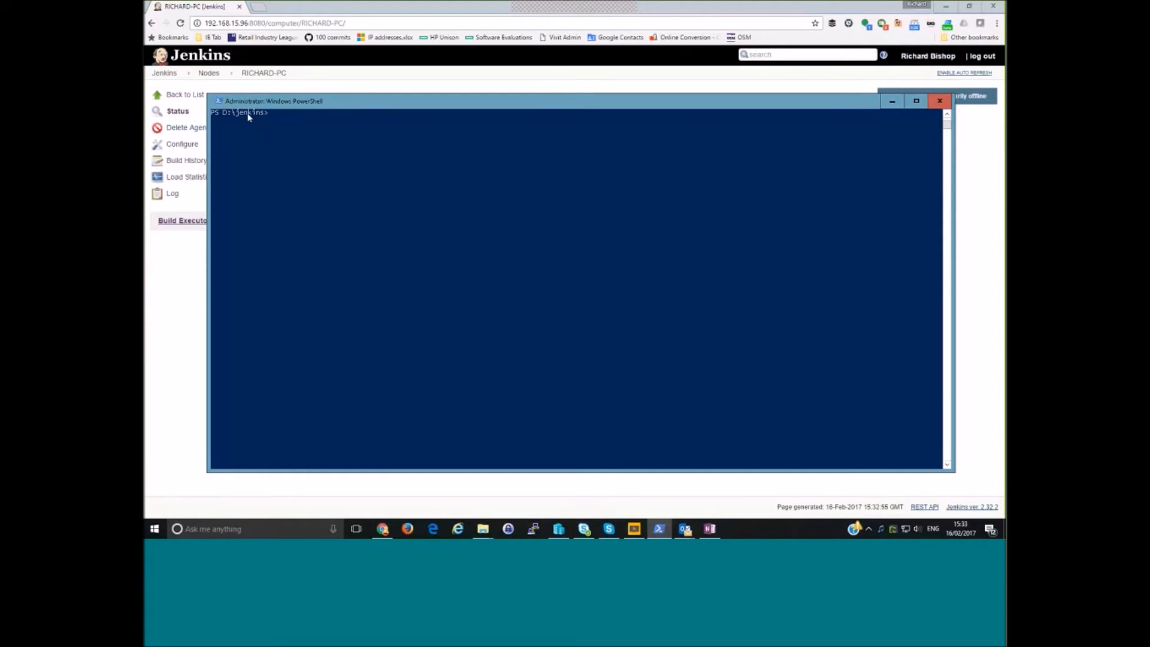
key(ctrl+v)
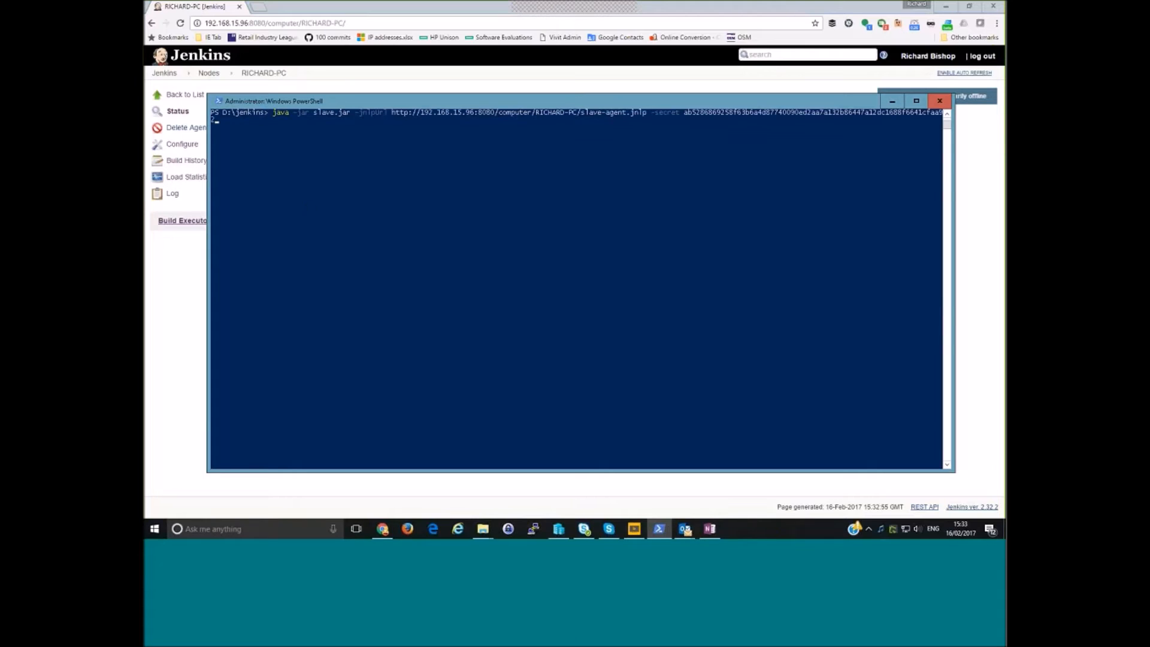
key(Return)
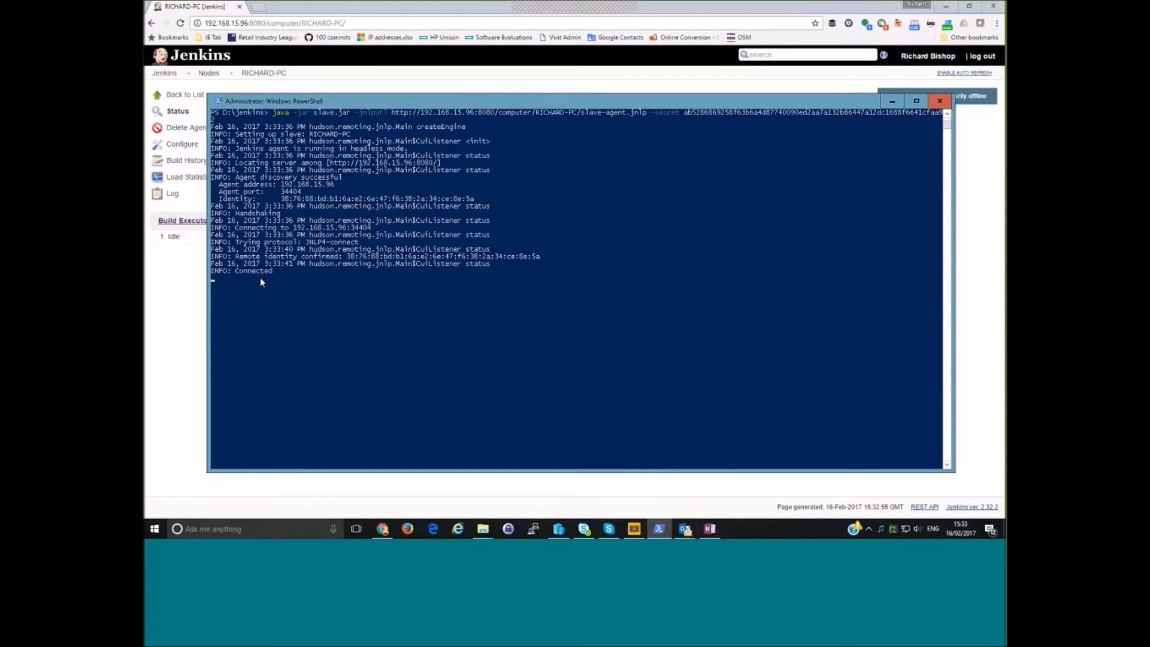
- Minimise PowerShell and open the Jenkins nodes list to check the Windows agent's status
click(891, 100)
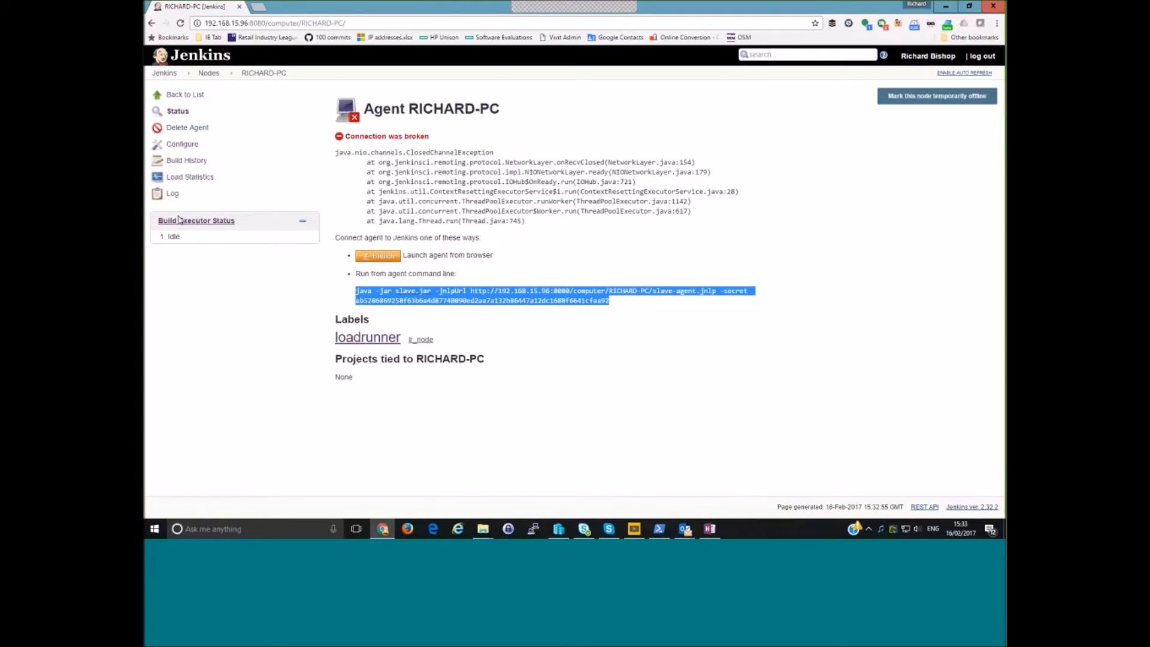
click(182, 221)
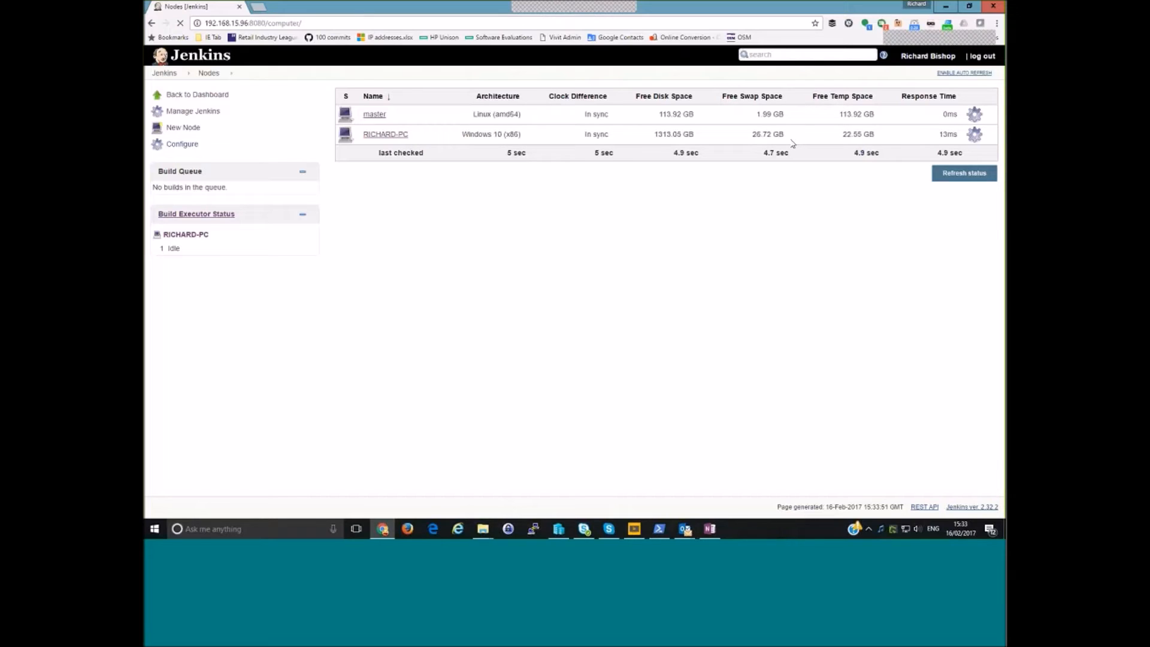
- Switch to the D:\jenkins folder in File Explorer, view the contents of workspace\LoadRunnerTest, and return to D:\jenkins
mouse_move(484, 530)
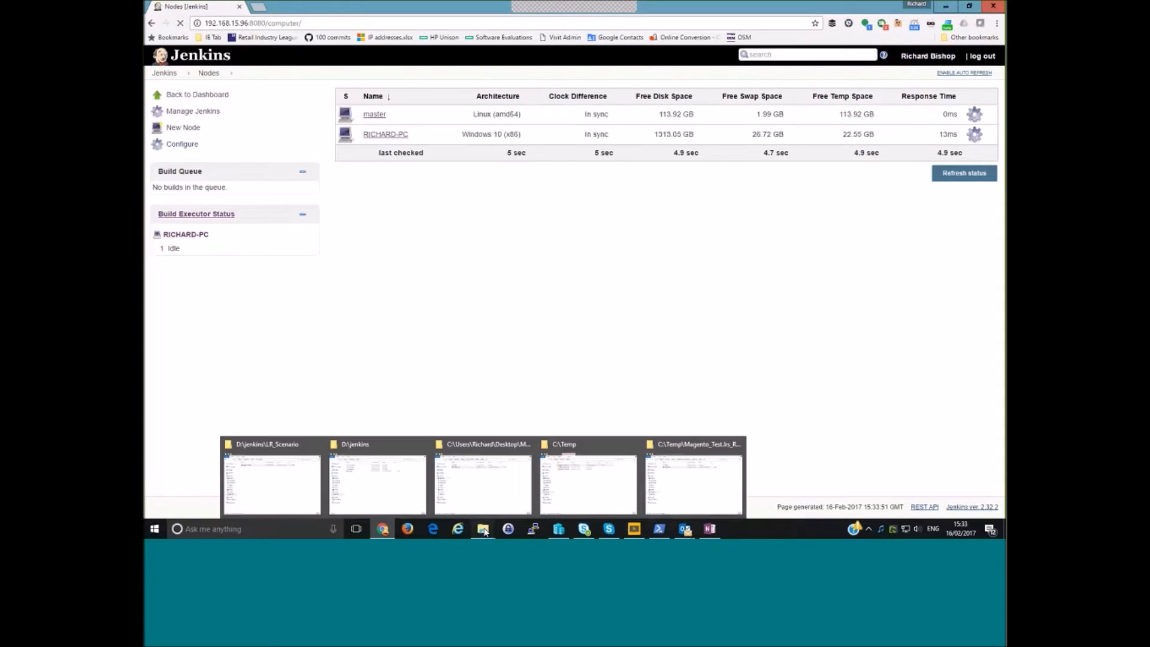
click(377, 482)
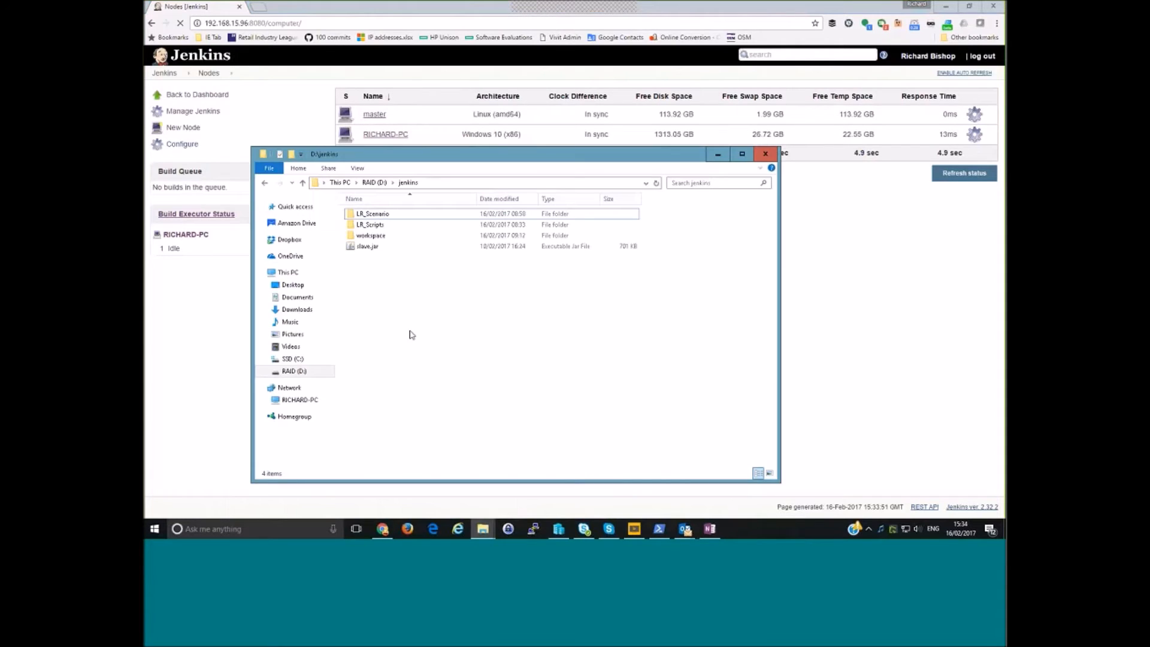
double_click(375, 235)
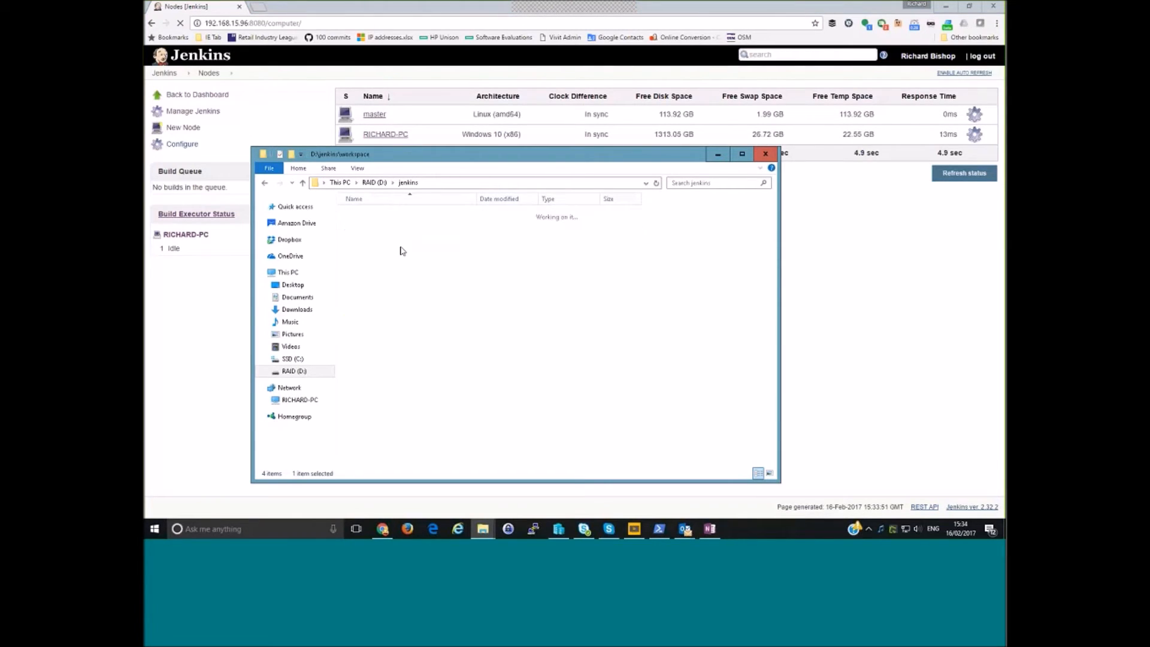
double_click(379, 214)
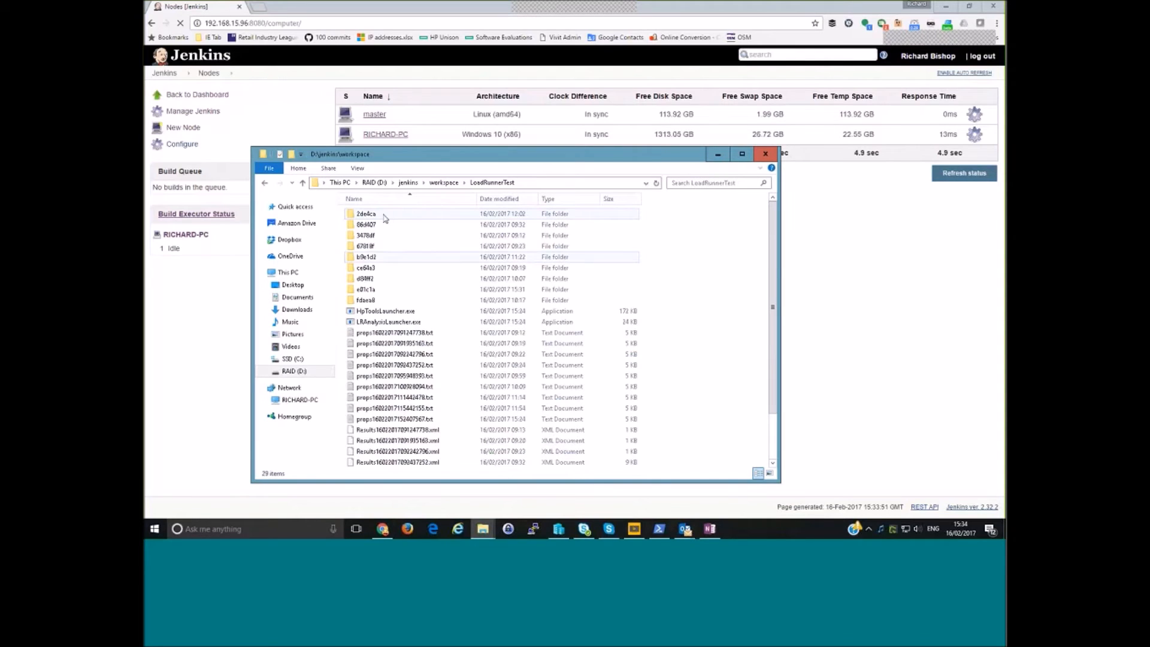
click(412, 185)
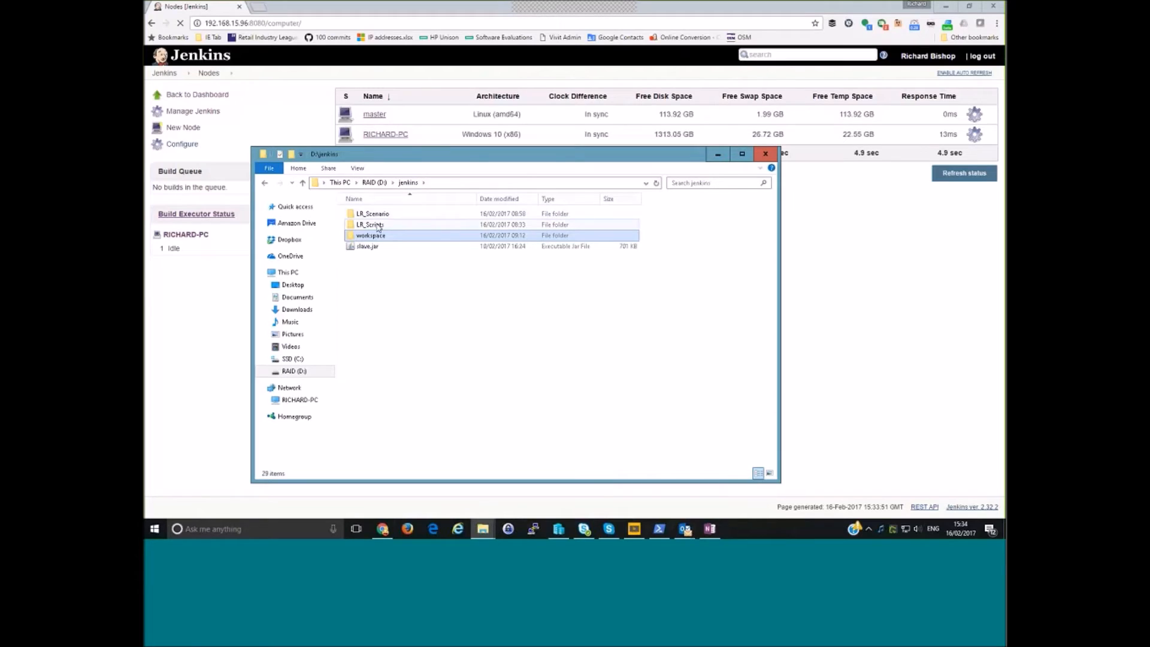
- Look through the LR_Scripts\Magento_Demo and LR_Scenario folders in D:\jenkins, then minimise File Explorer from the D: drive root
double_click(378, 226)
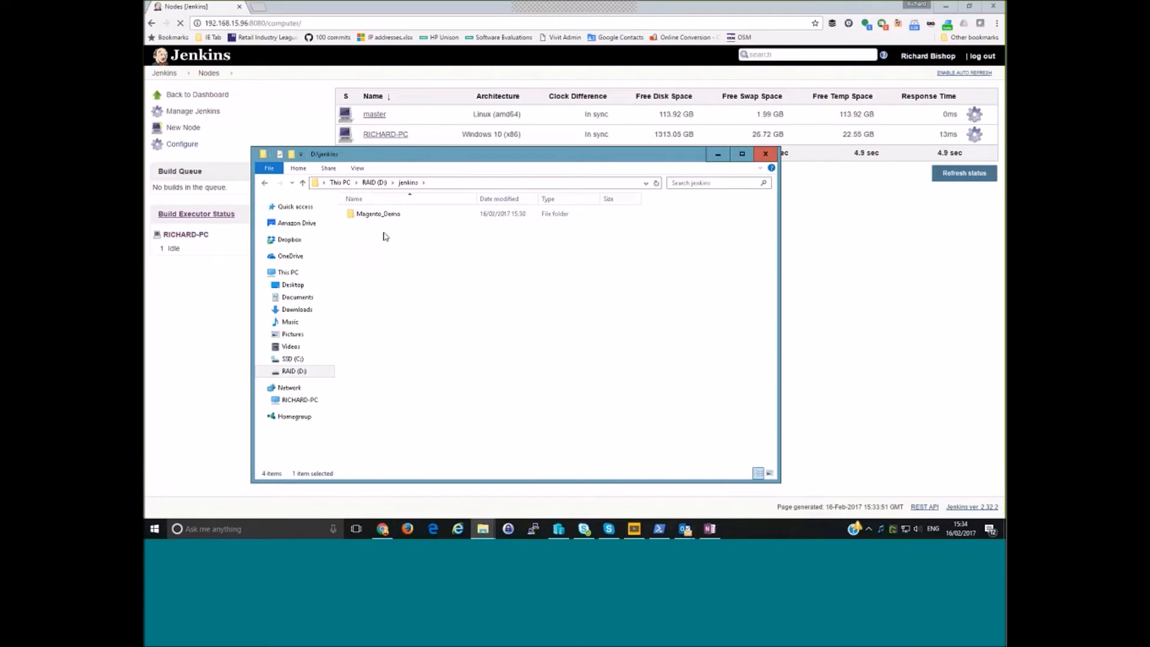
double_click(381, 215)
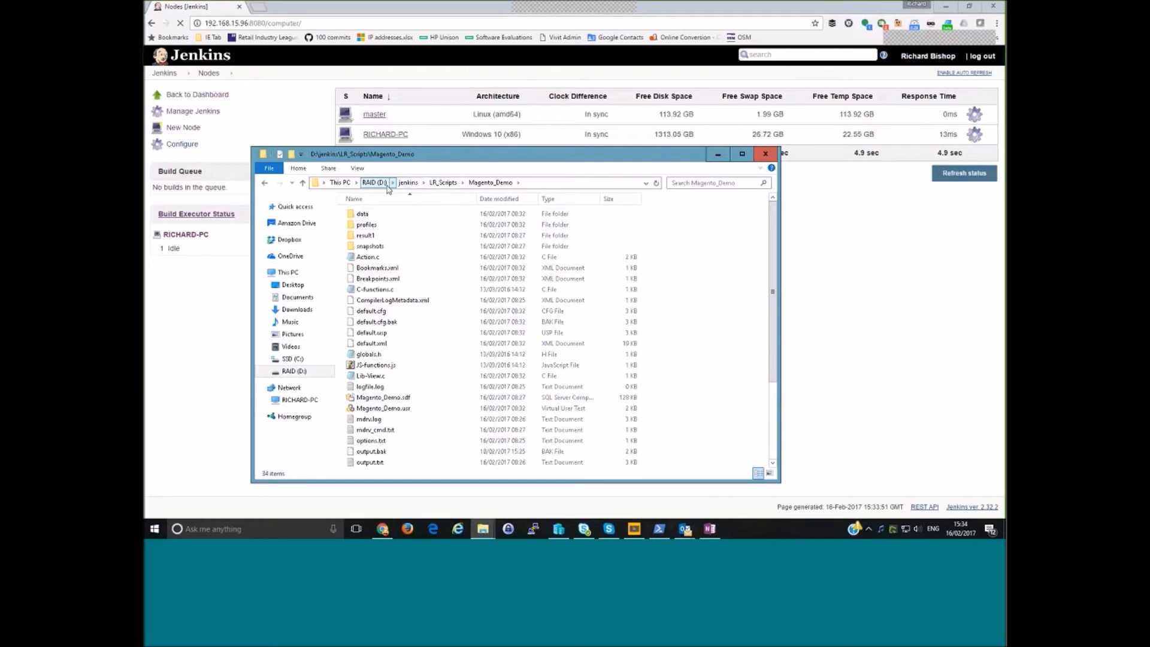
click(409, 183)
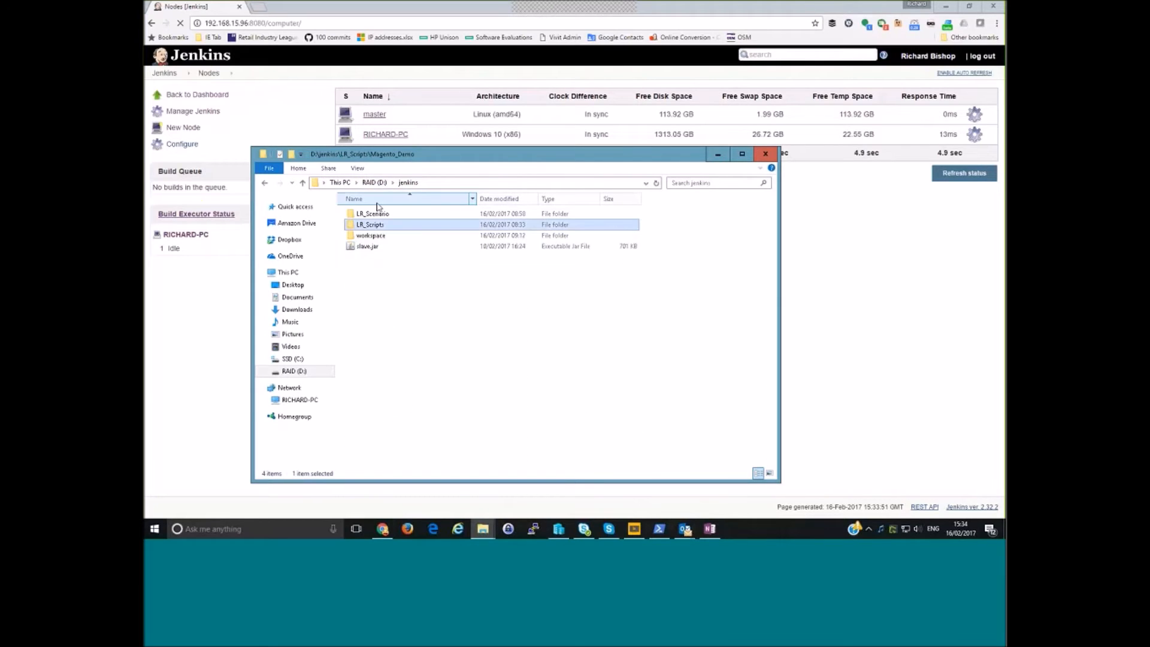
click(375, 214)
double_click(374, 214)
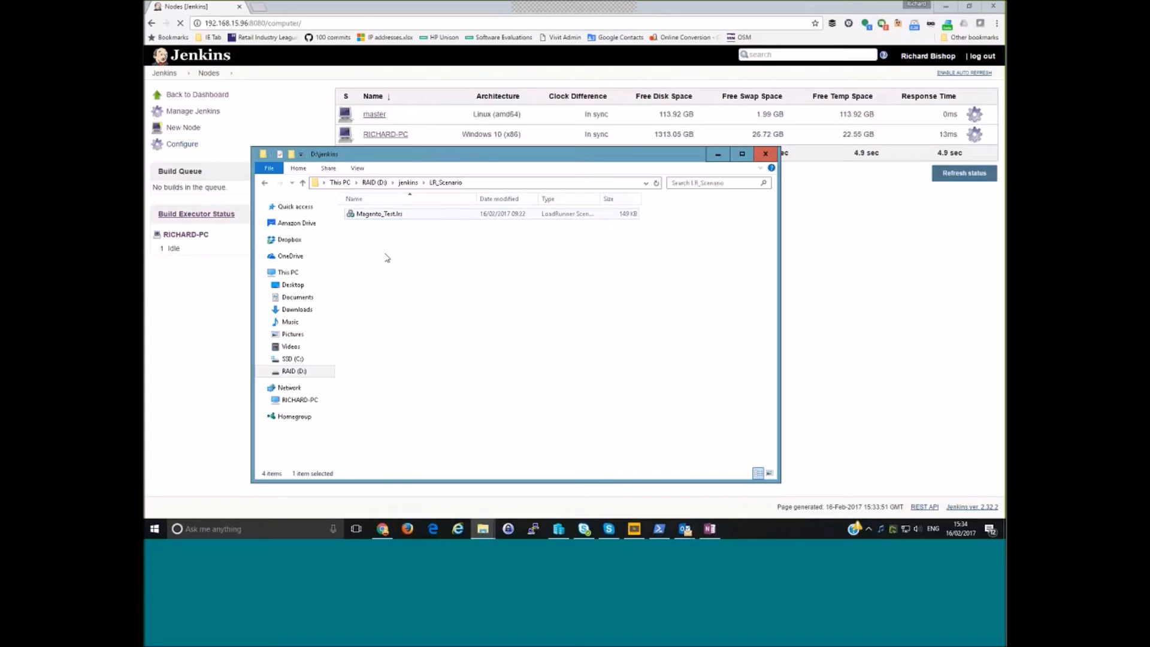
click(406, 182)
double_click(371, 225)
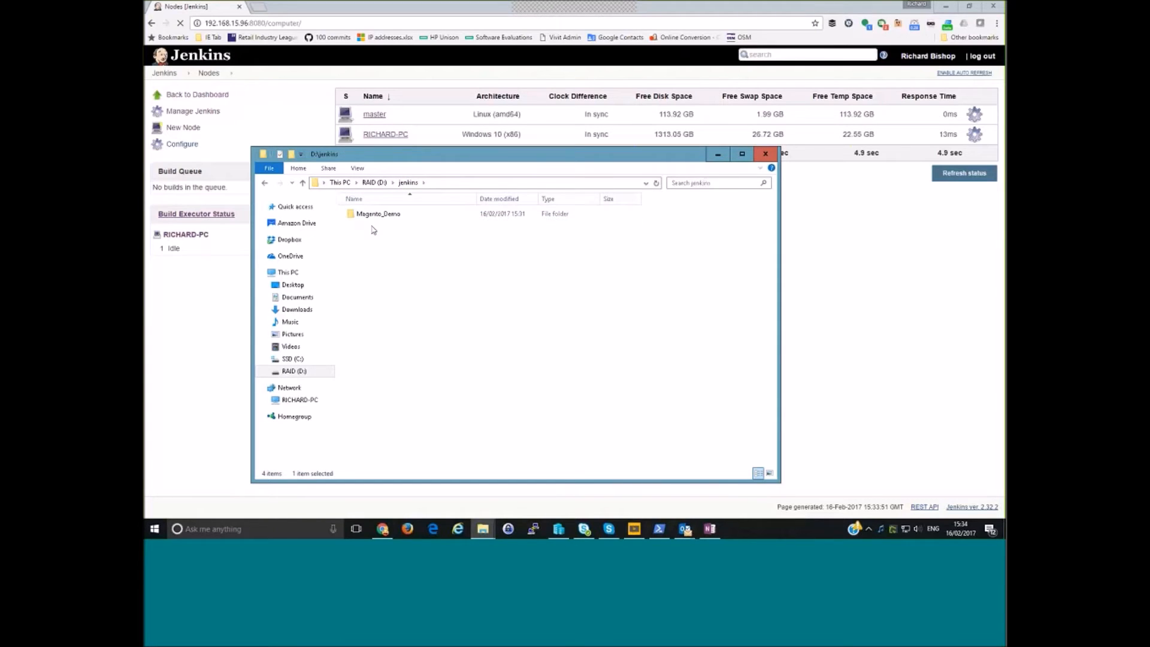
click(384, 184)
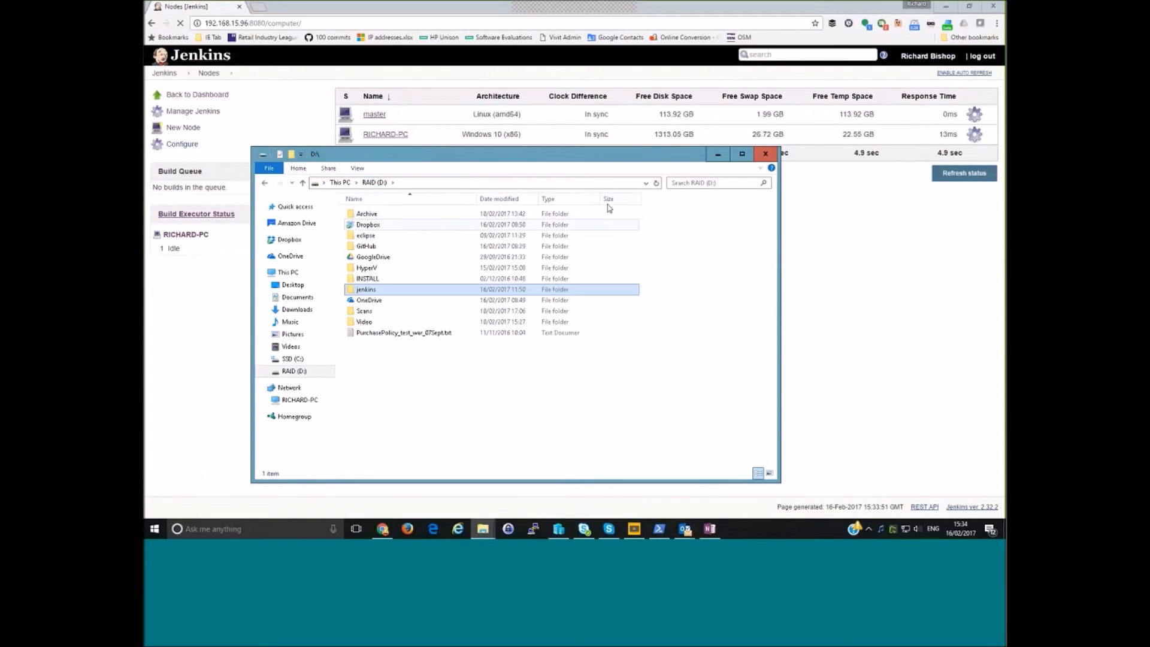
click(717, 154)
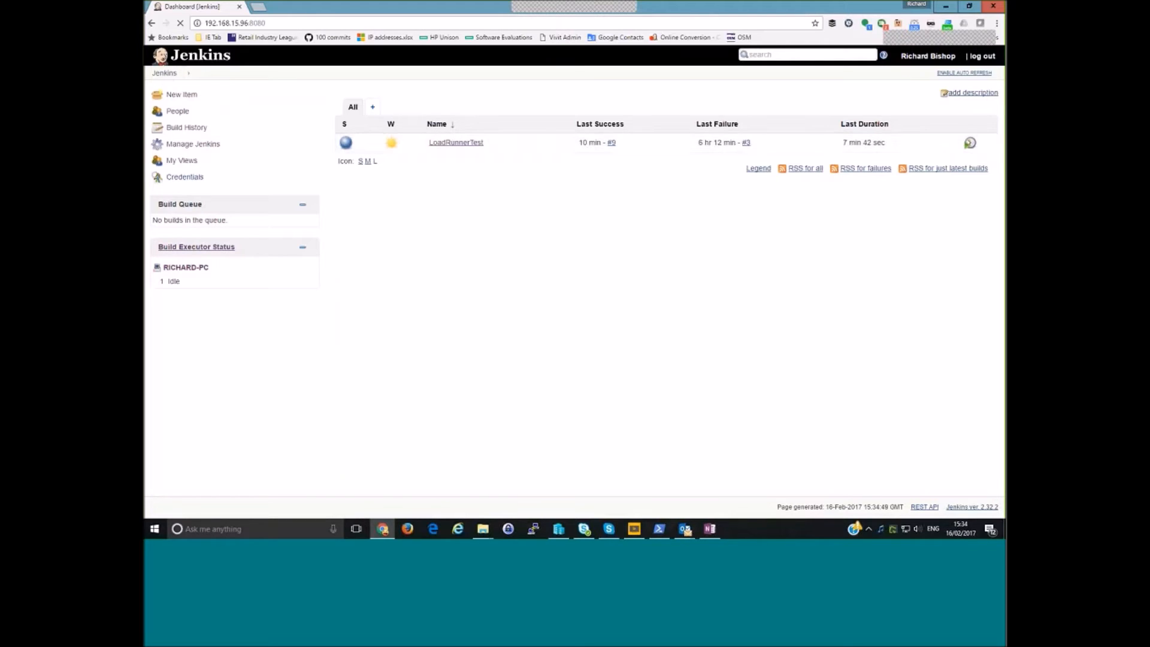
- Create a new Jenkins freestyle project named test and open its configuration
click(187, 95)
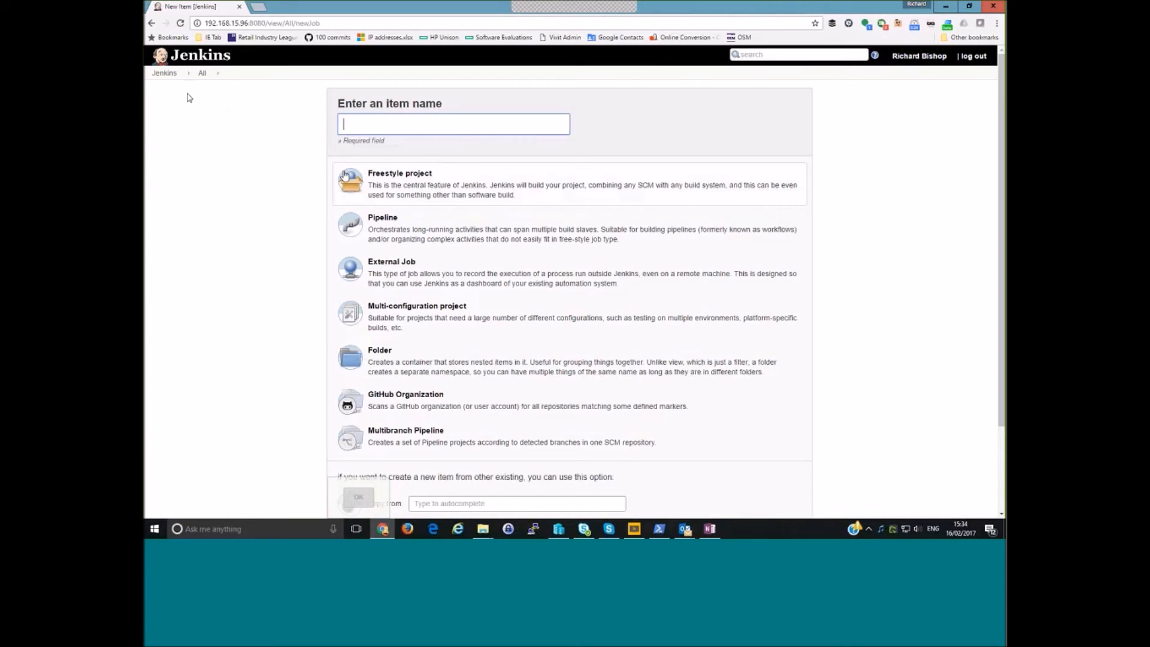
click(368, 180)
text(test)
click(371, 180)
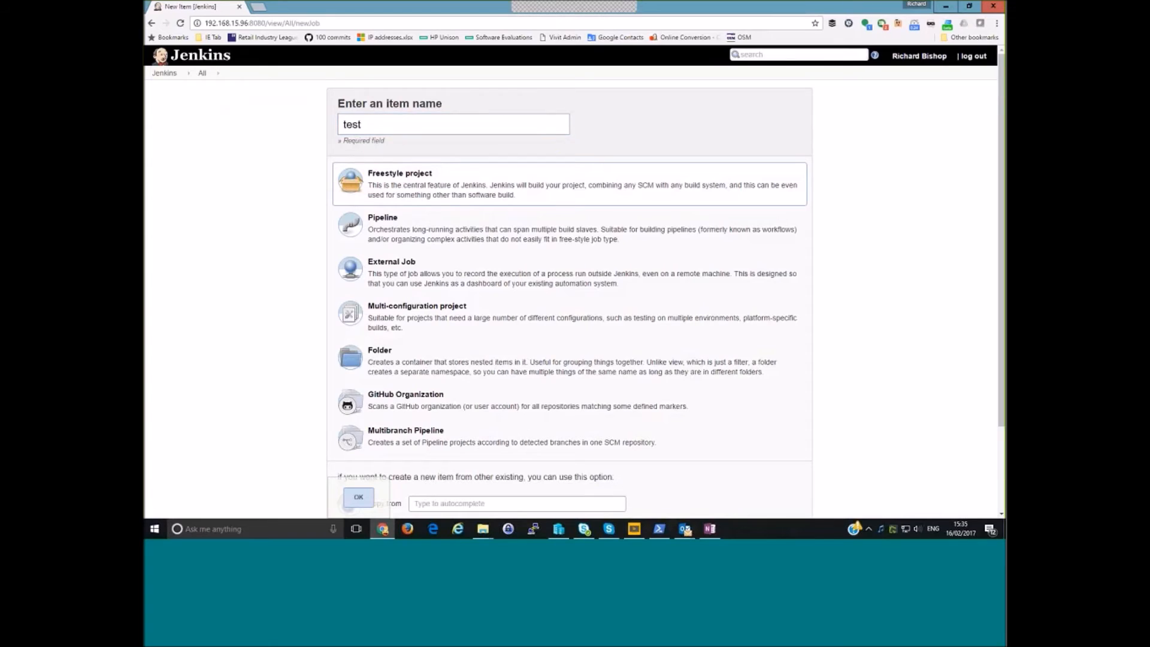
scroll(313, 383, down, 2)
click(358, 456)
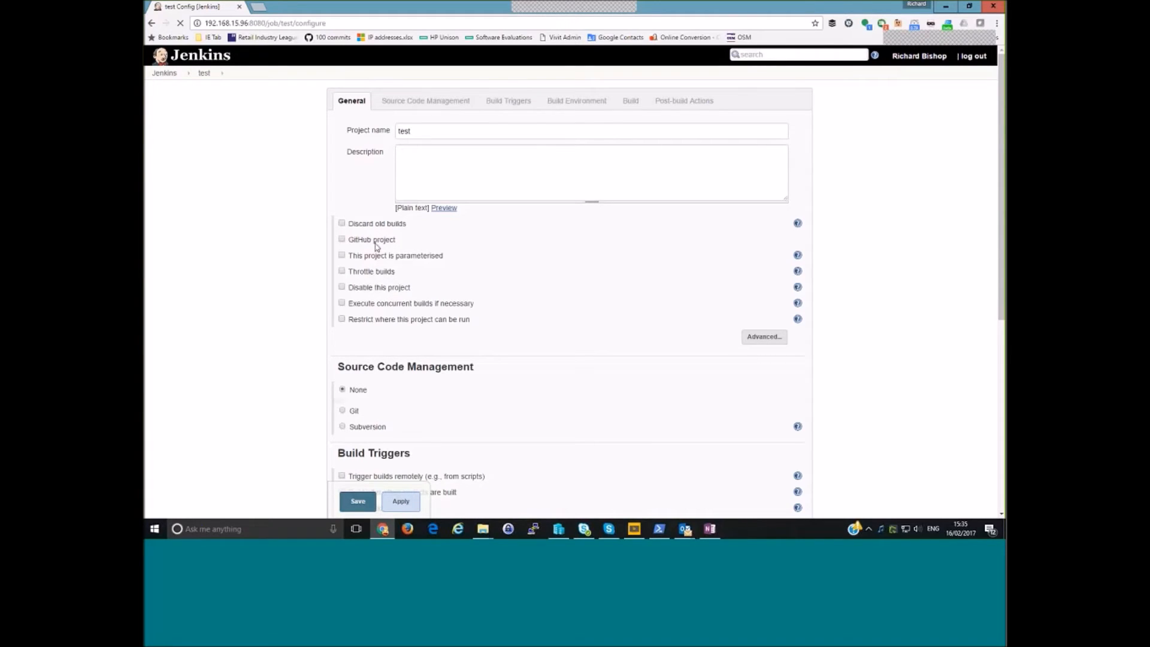
- Review the test project's source code, trigger and environment options and the available build steps without adding one
scroll(304, 273, down, 4)
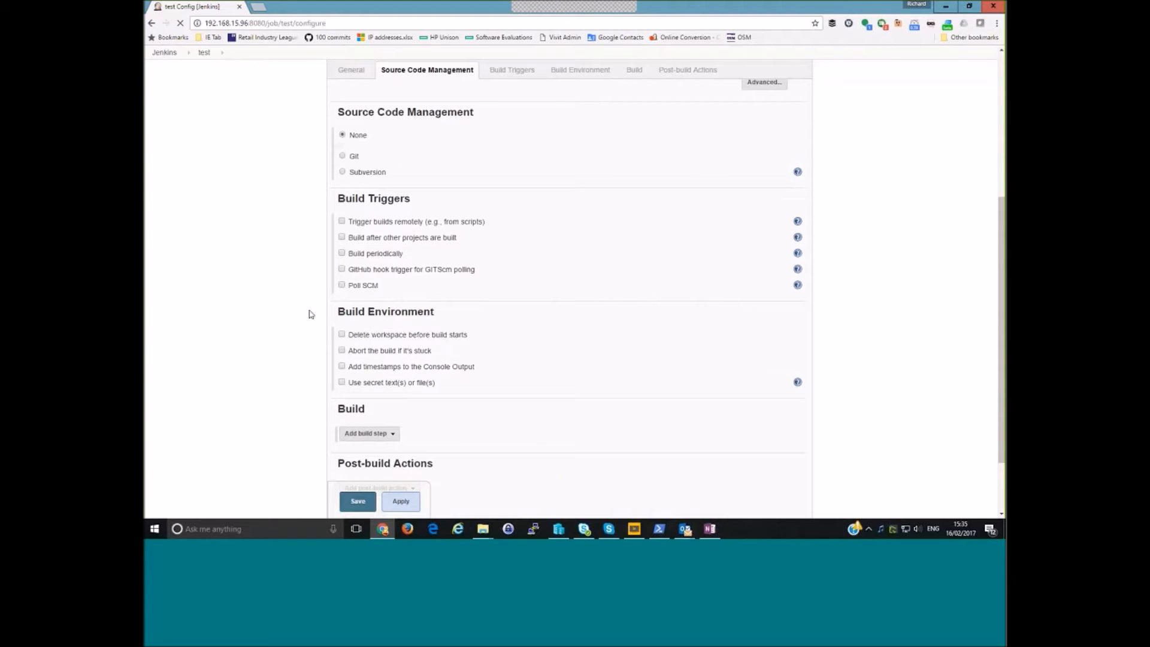
scroll(308, 313, up, 1)
scroll(309, 313, down, 3)
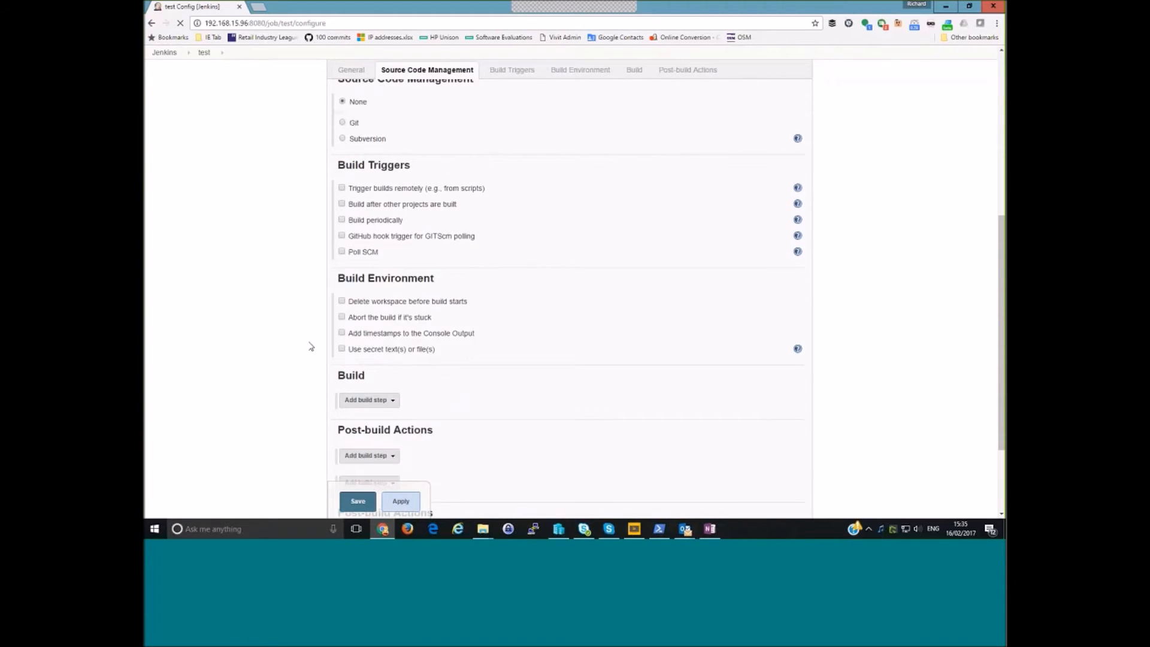
click(358, 349)
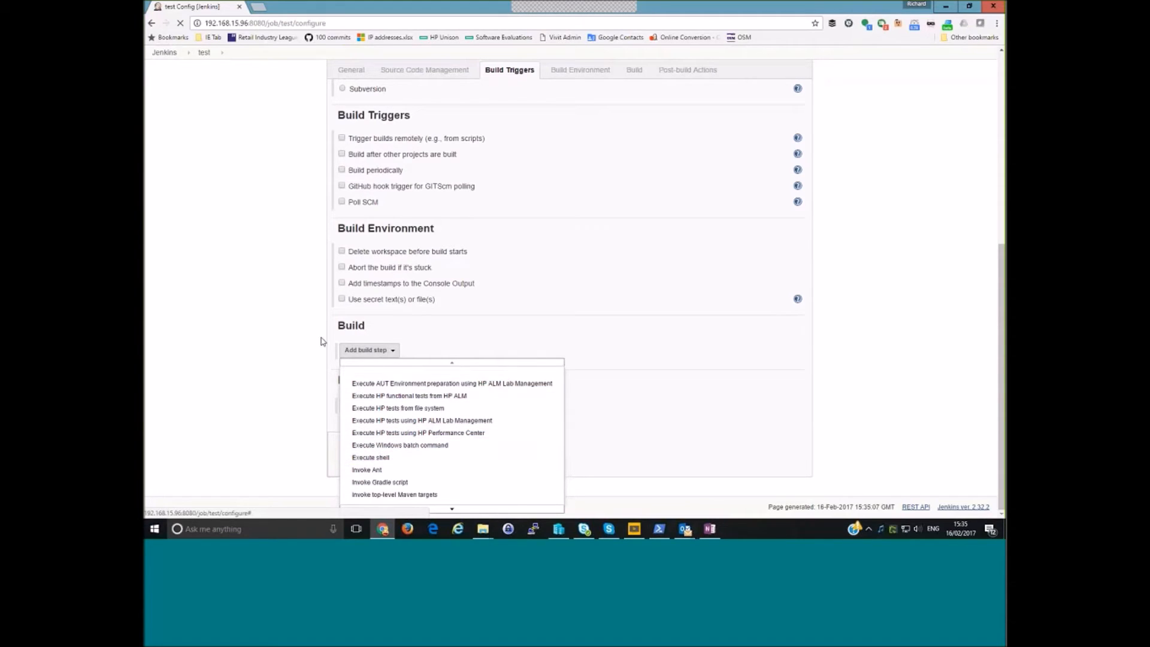
click(287, 331)
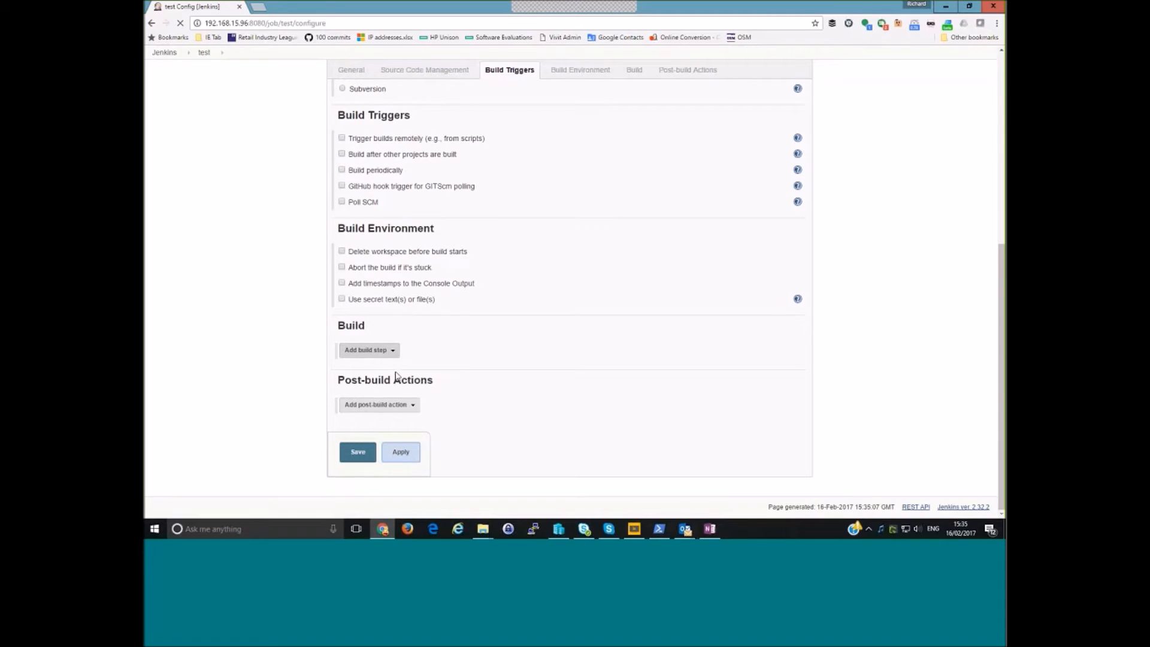
- Try adding a Publish HP tests result post-build action, inspect its report archive modes, and leave the configuration without saving
click(375, 406)
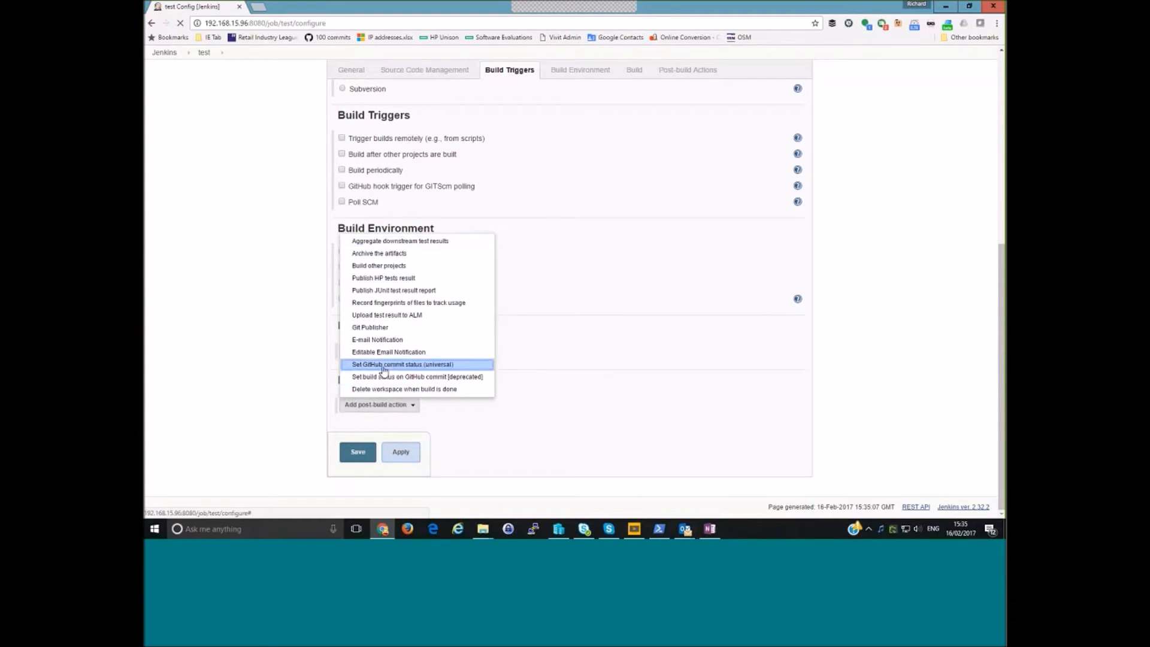
click(390, 279)
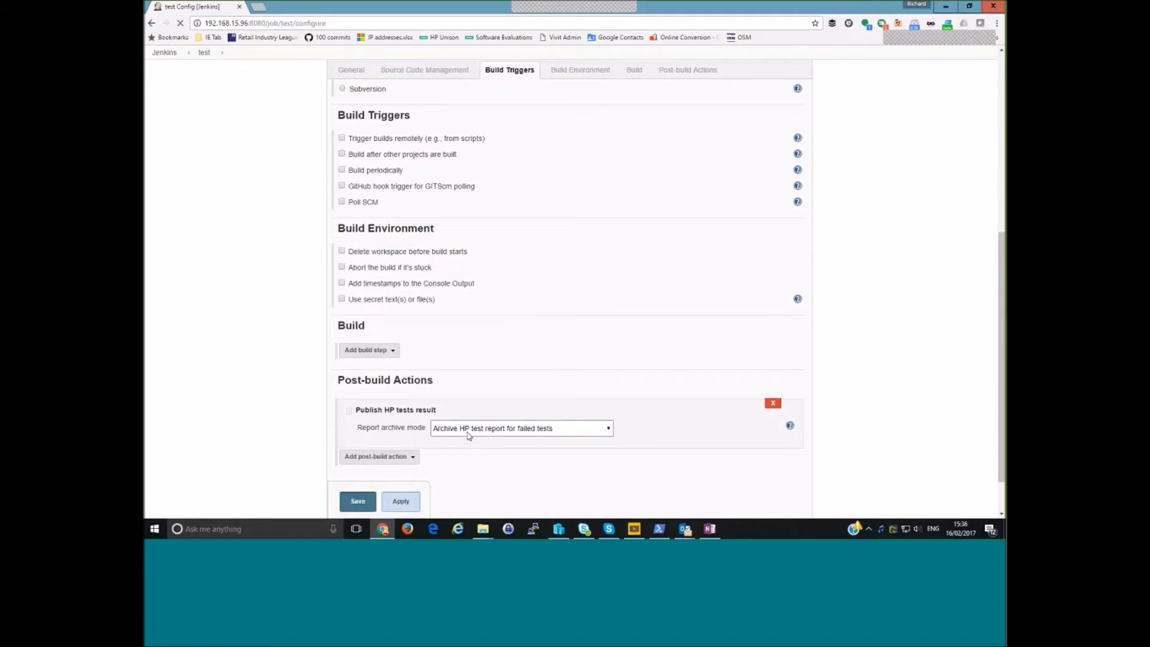
click(469, 434)
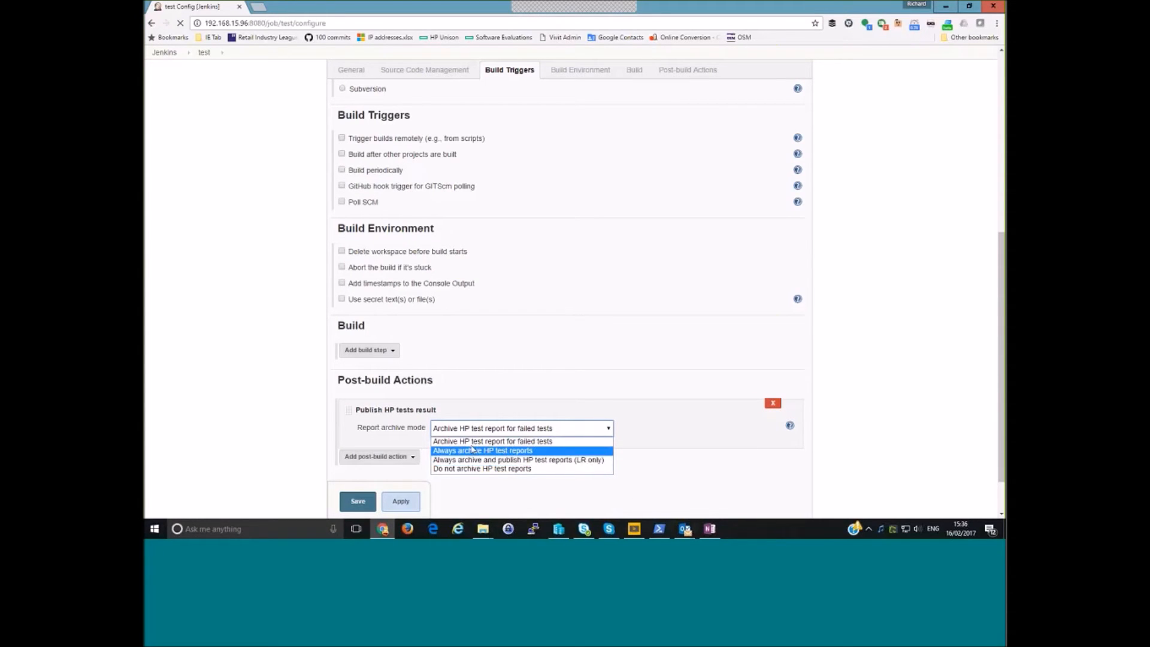
click(245, 250)
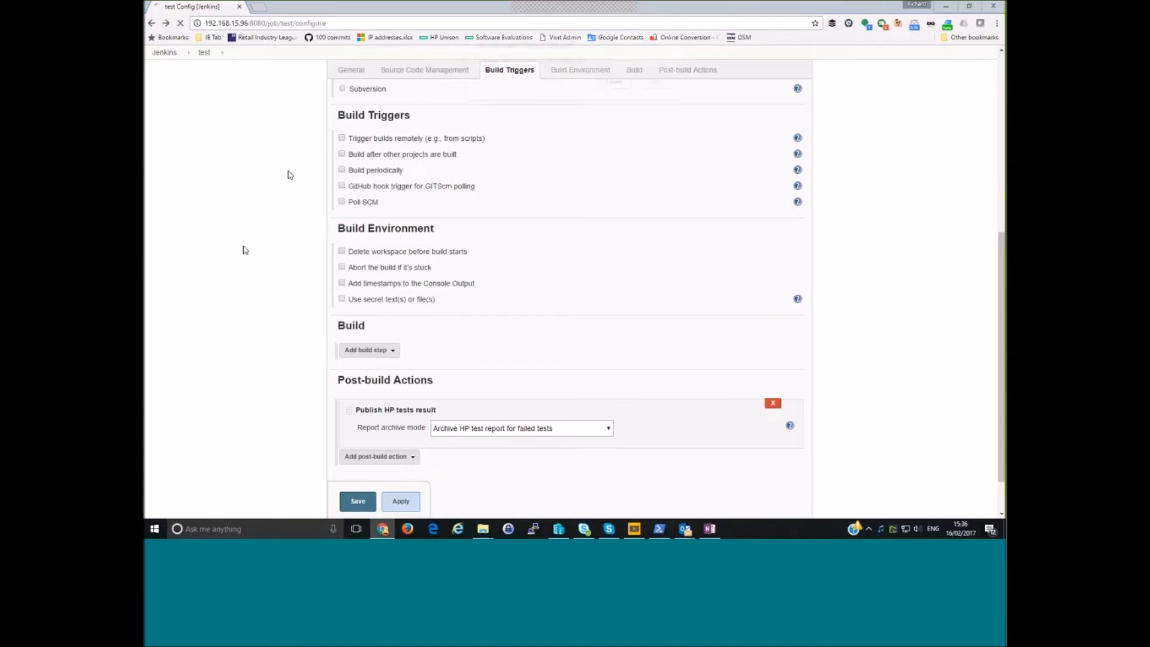
click(615, 82)
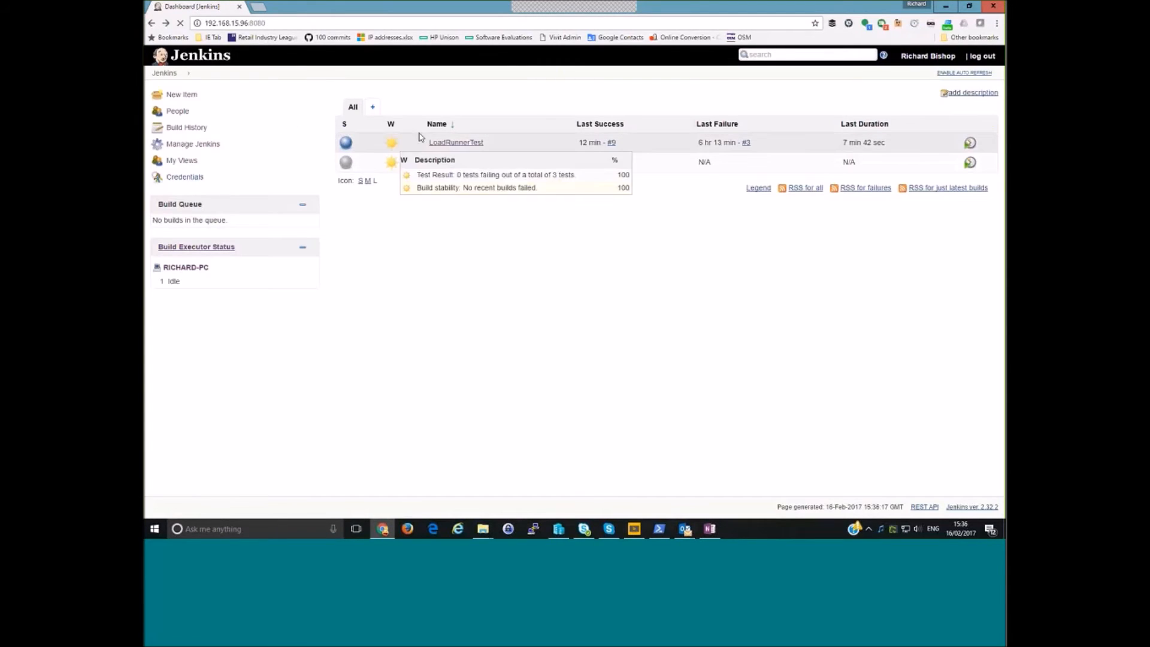
- Open the LoadRunnerTest project's configuration and examine the label expression restricting where the project can be run
click(444, 148)
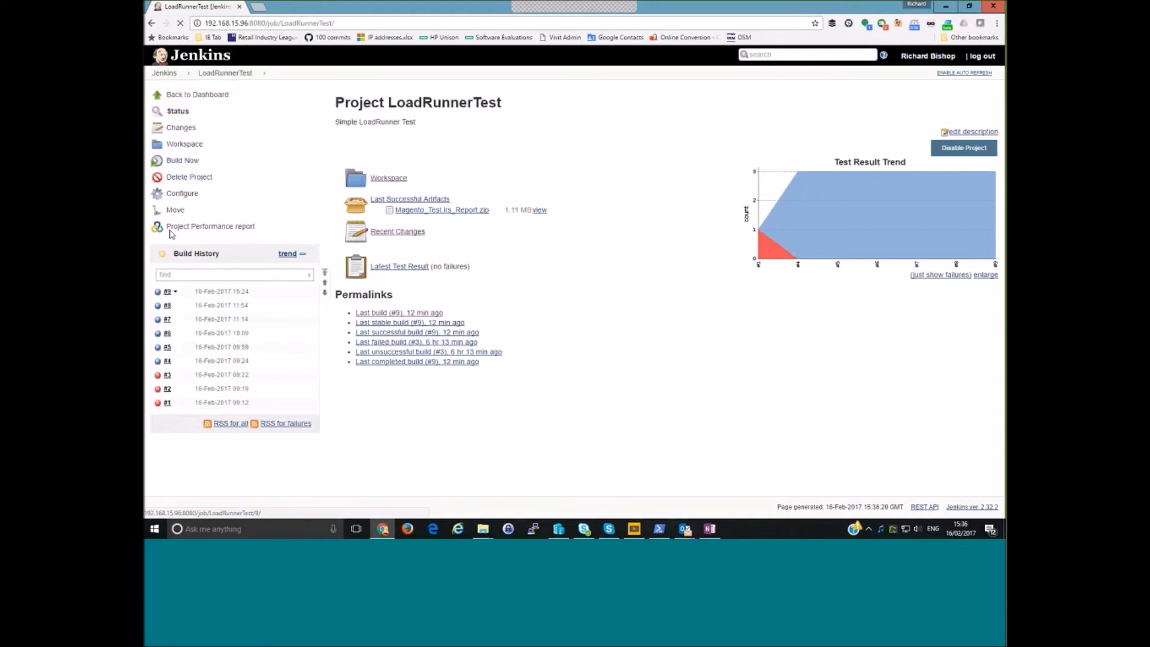
click(182, 193)
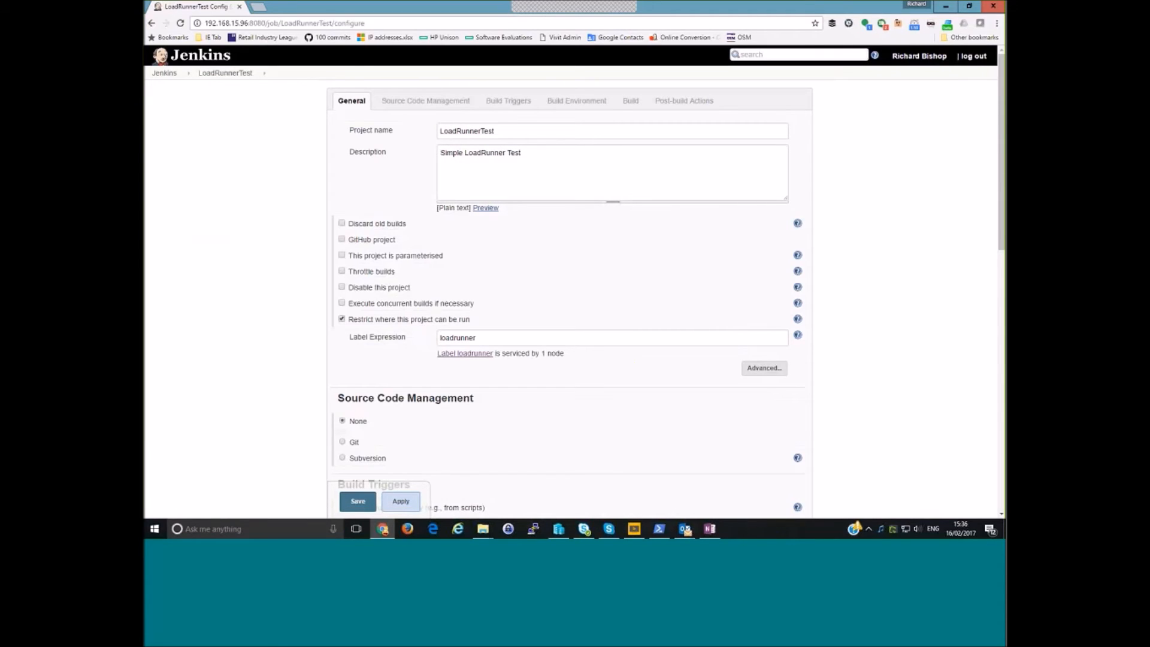
double_click(465, 338)
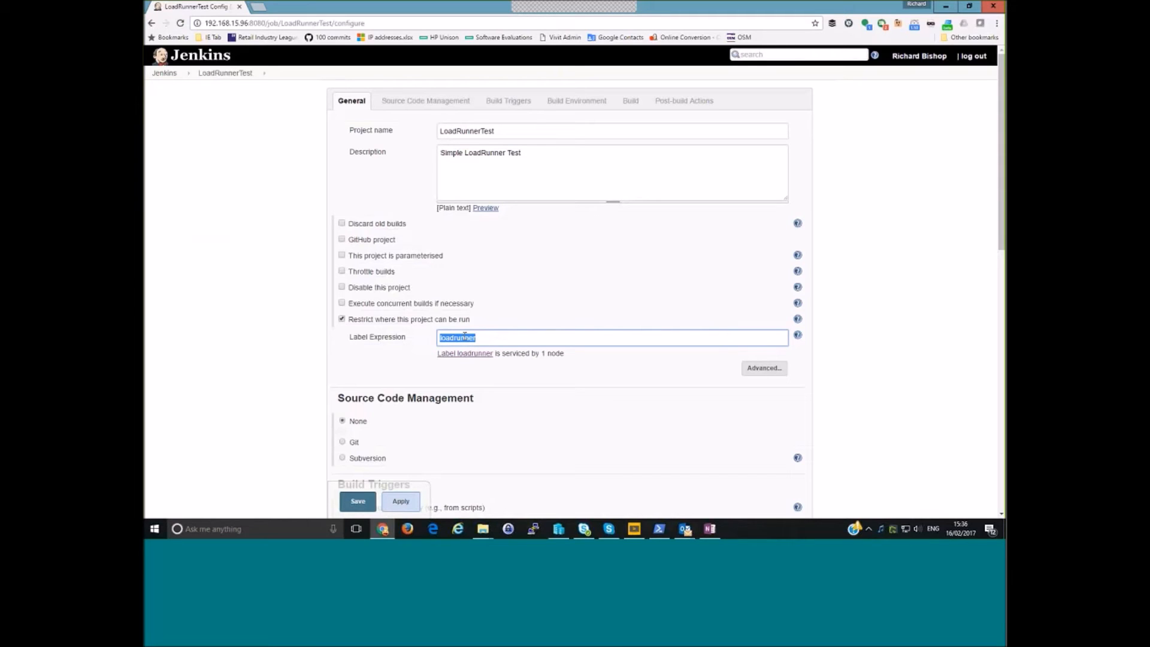
- Examine the Execute HP tests from file system build step and highlight its Tests path
scroll(326, 344, down, 5)
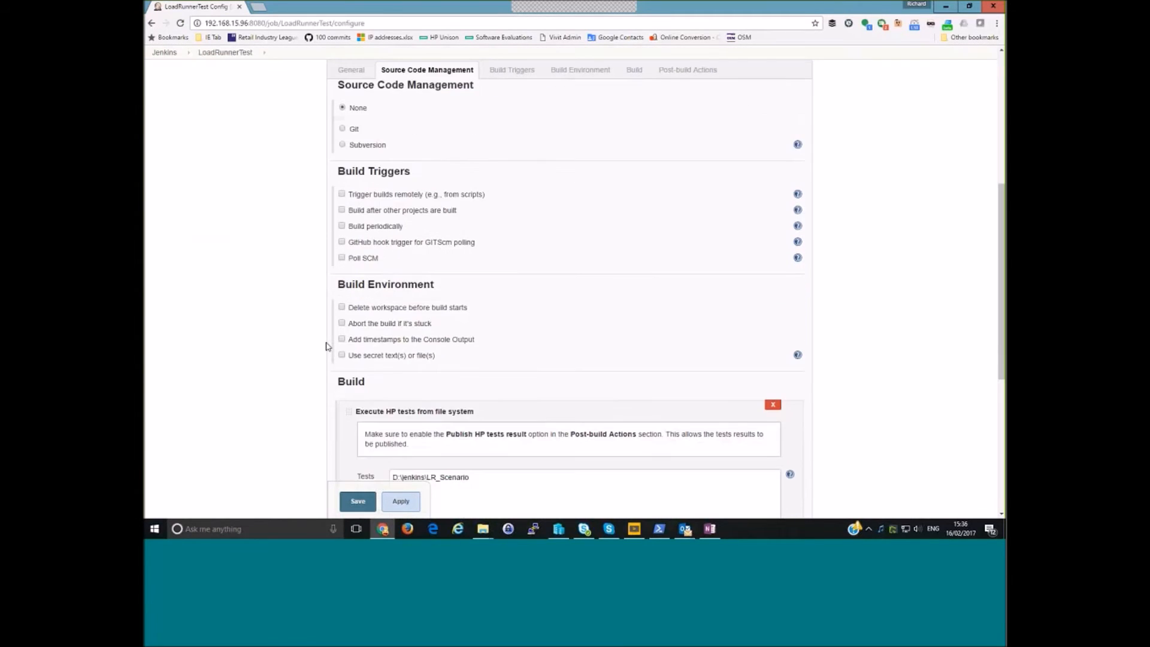
scroll(328, 346, down, 6)
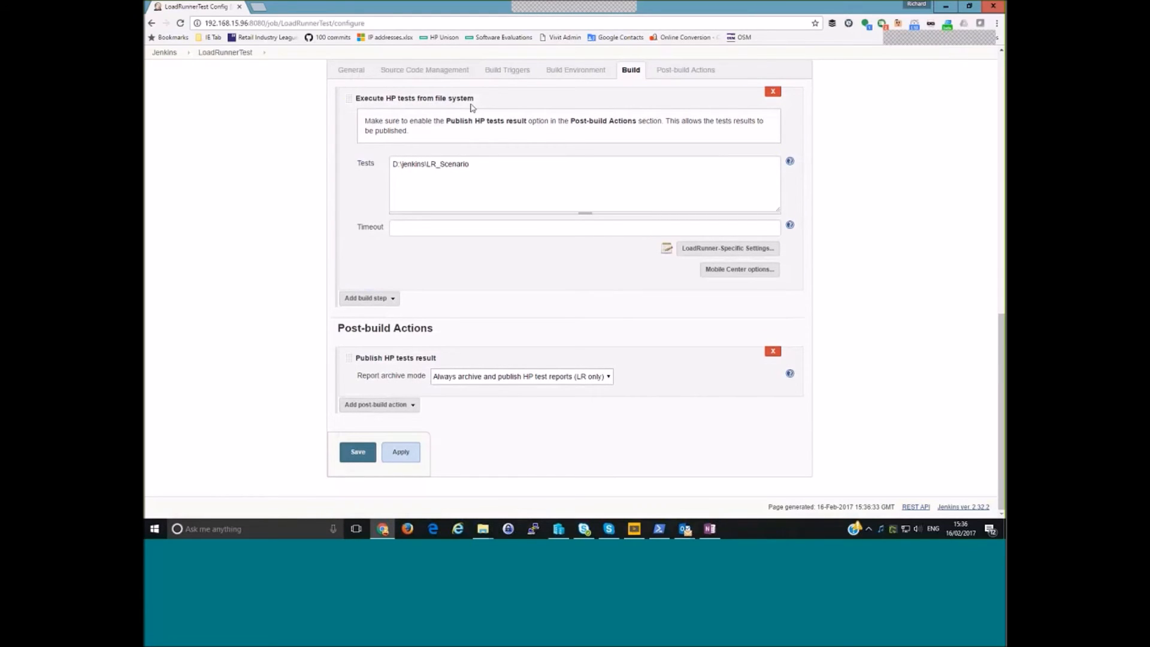
click(396, 163)
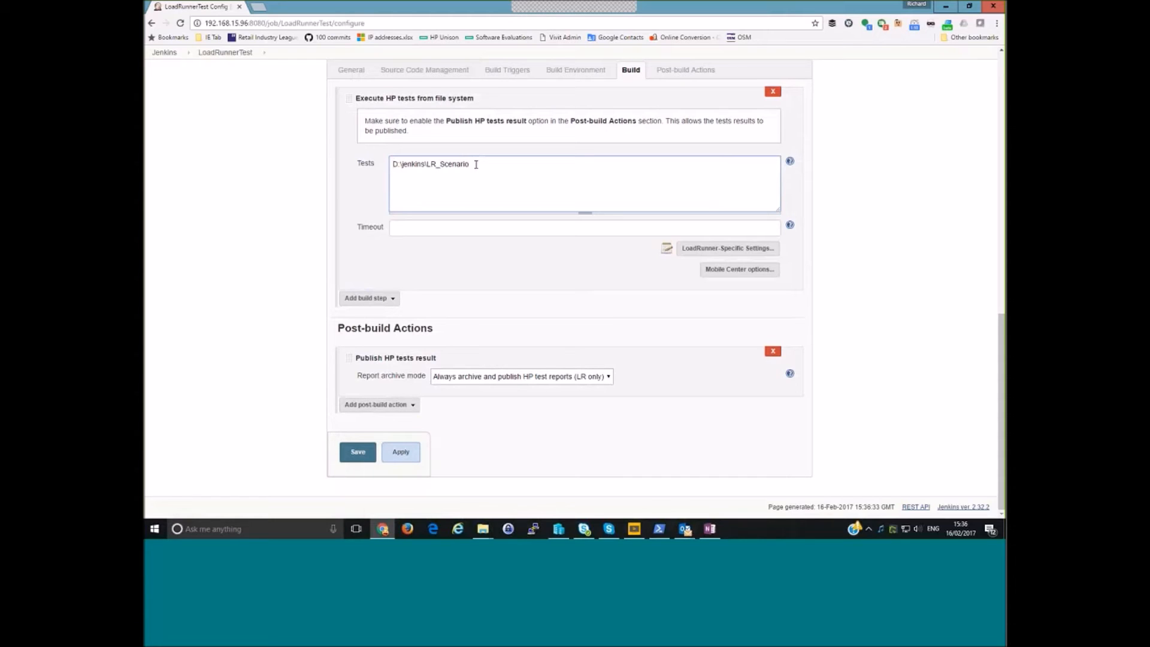
drag(393, 166, 478, 175)
- Switch to the D:\jenkins\LR_Scenario folder in File Explorer and examine the scenario files it holds
click(483, 528)
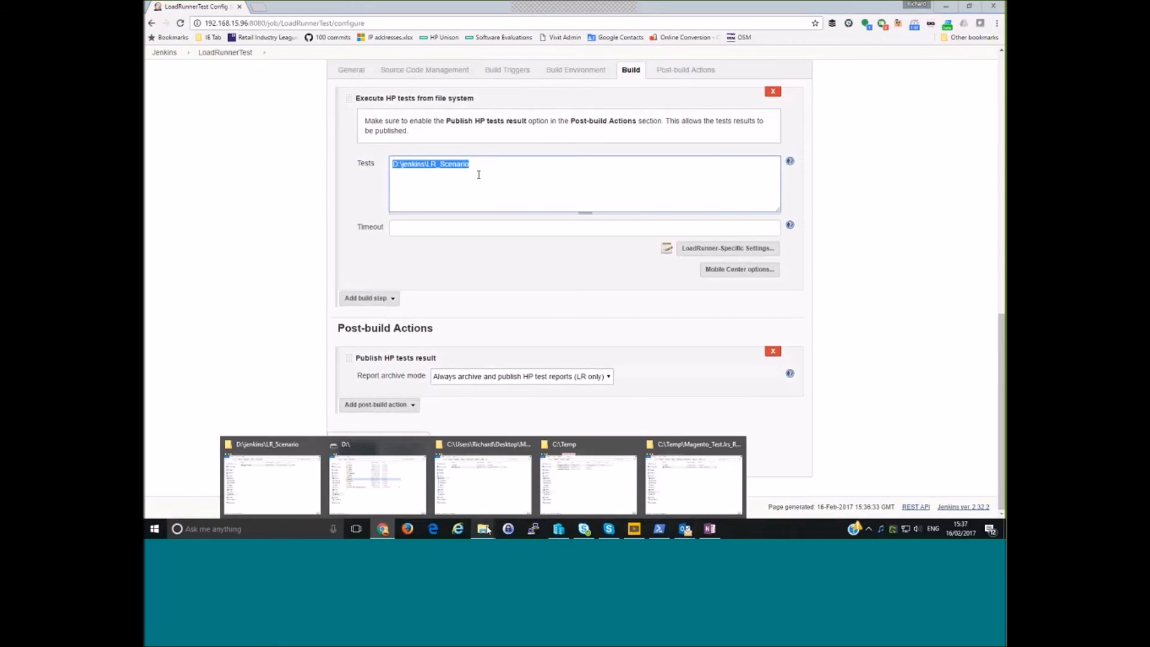
click(304, 488)
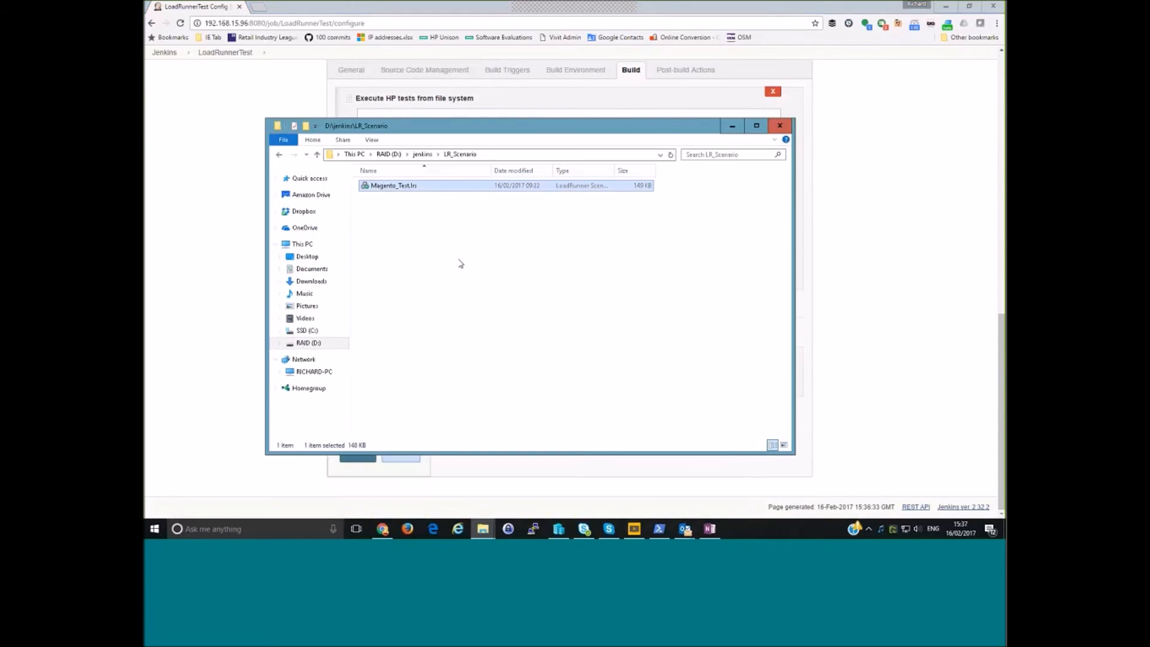
click(422, 189)
key(ctrl+a)
key(ctrl+c)
click(498, 239)
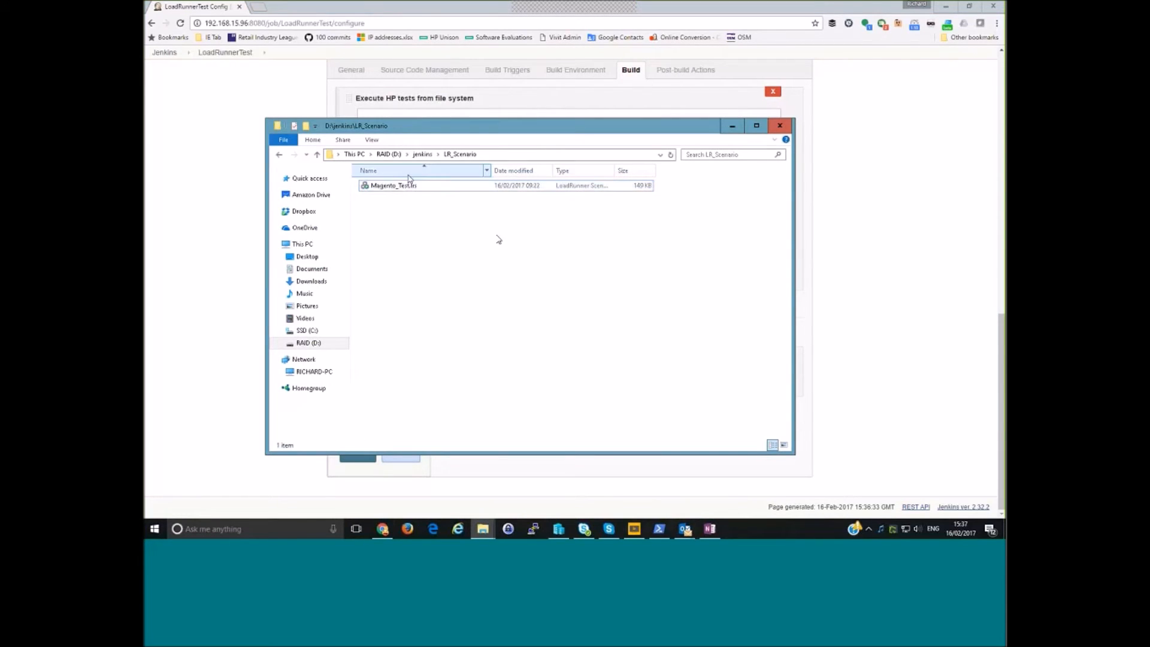
- Set the Execute HP tests from file system step's Tests path to D:\jenkins\LR_Scenario\Magento_Test.lrs and save the LoadRunnerTest configuration
click(733, 131)
click(488, 171)
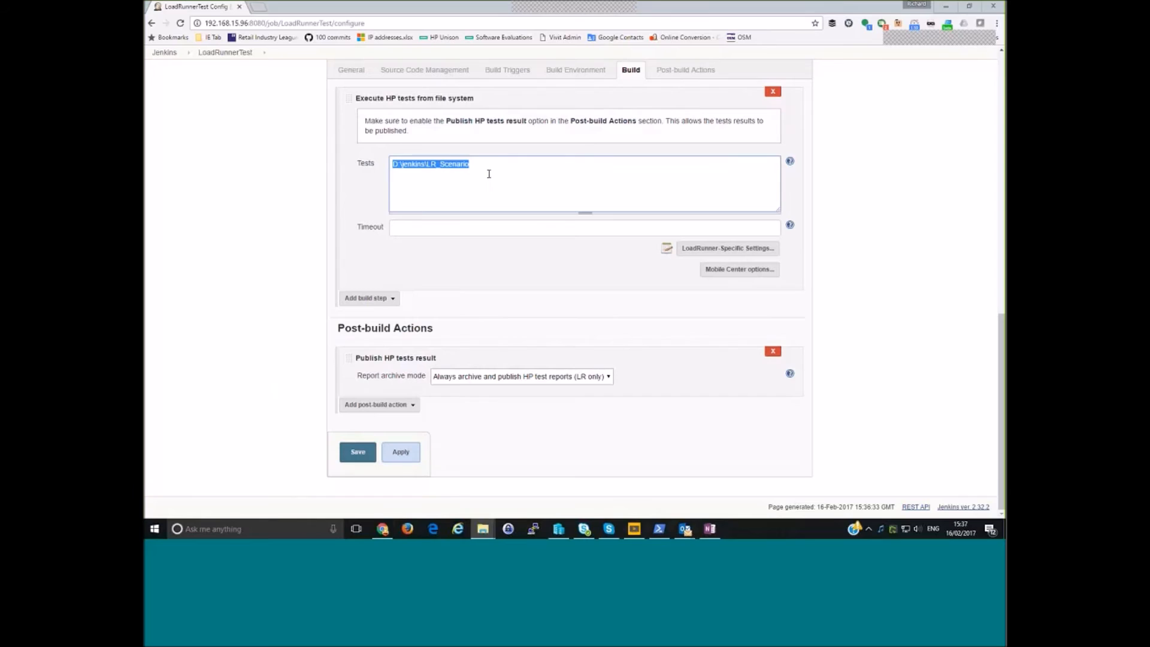
click(491, 162)
key(ctrl+v)
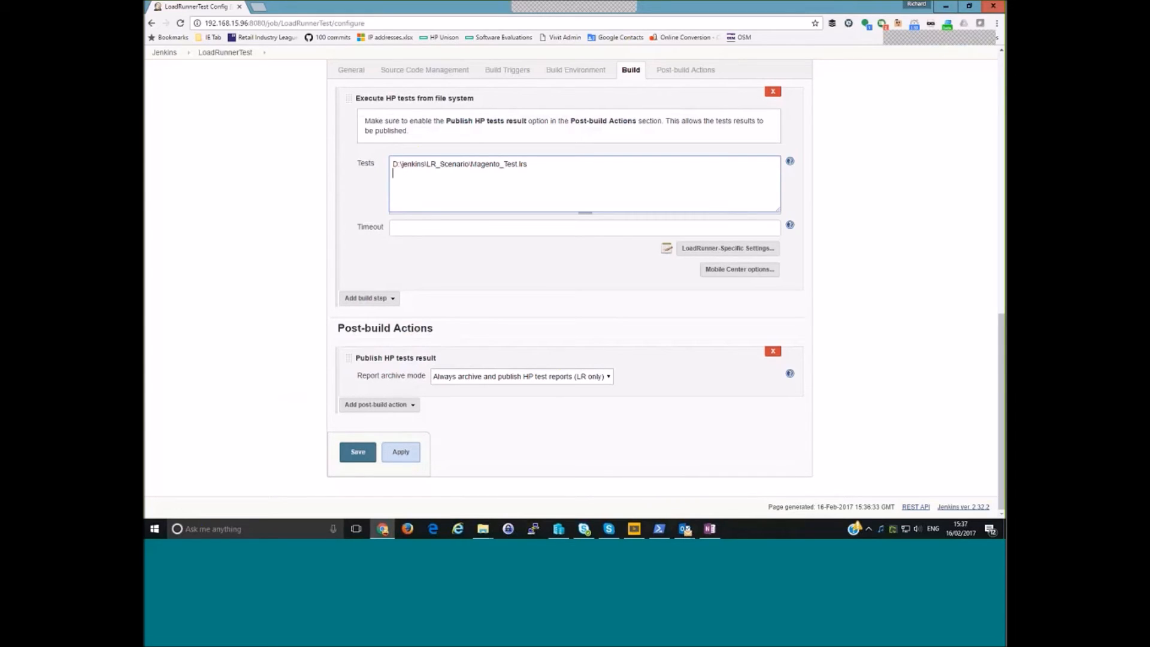
click(360, 457)
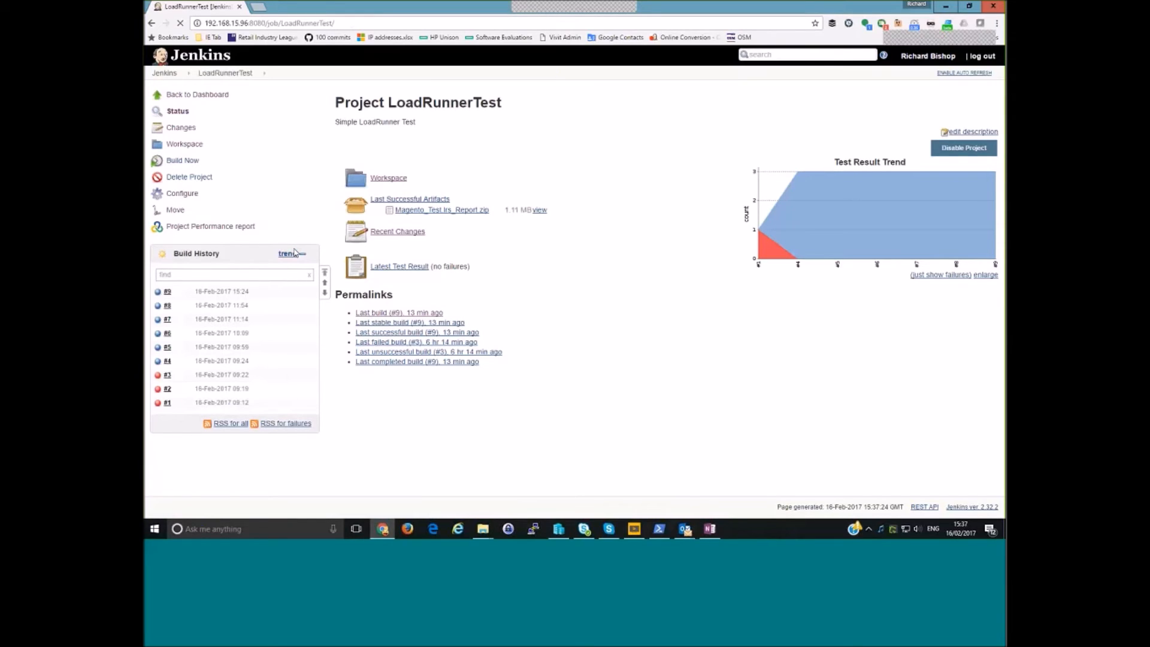
- Start a LoadRunnerTest build, open build #10's console output and place the LoadRunner Generator window beside the log text
click(184, 162)
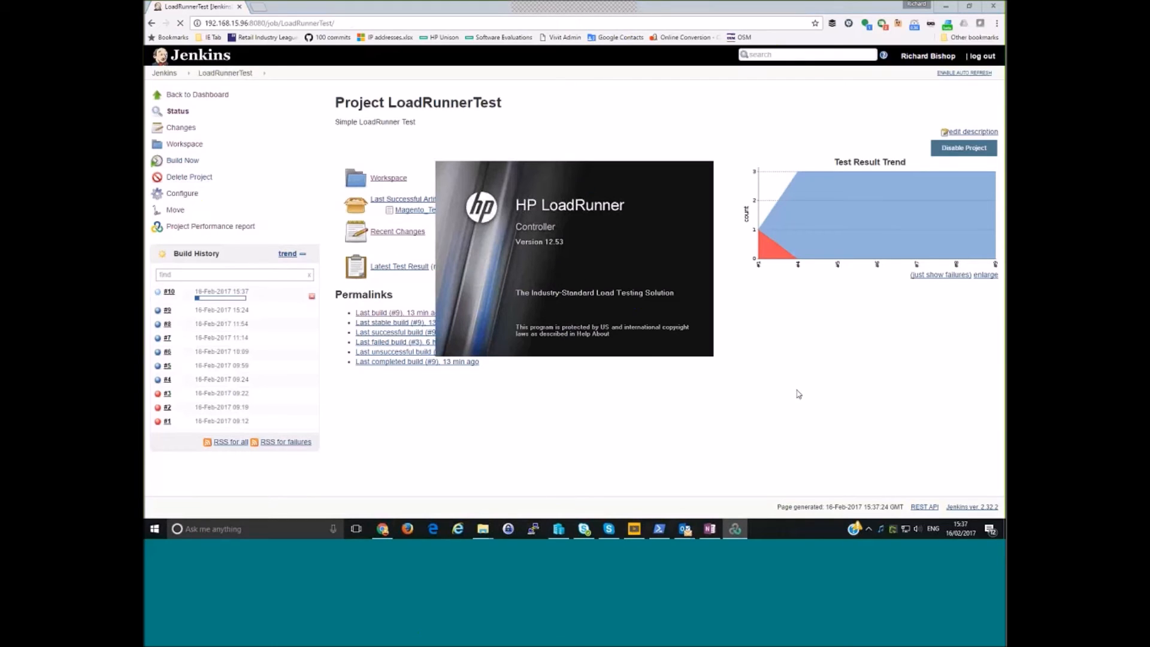
click(167, 293)
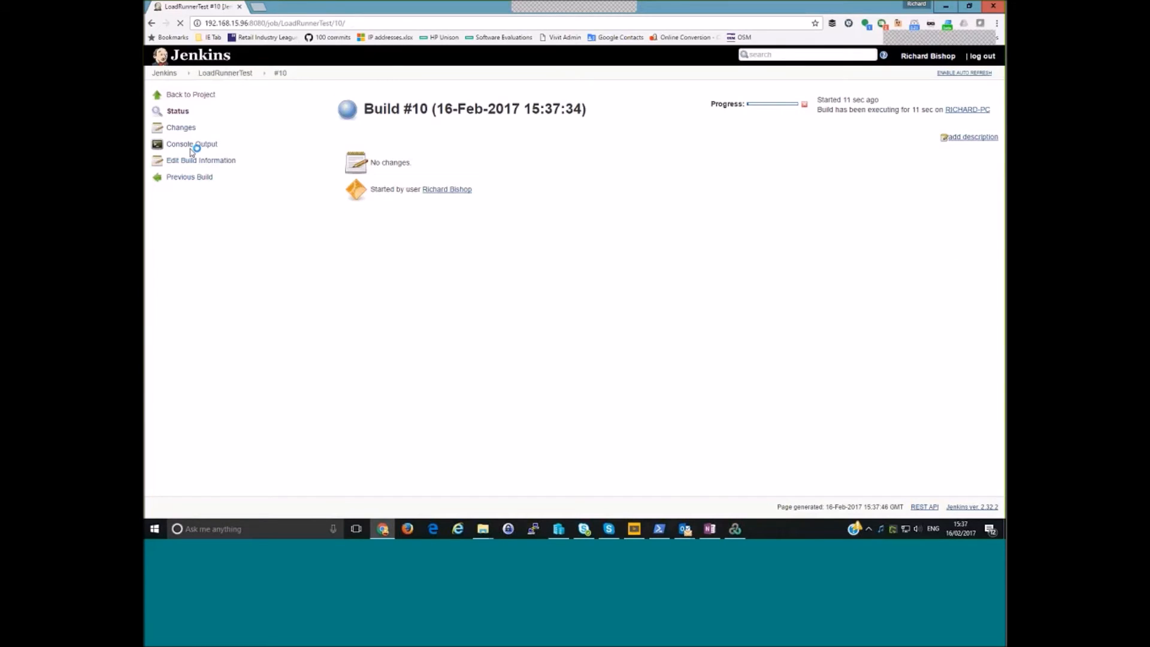
click(192, 144)
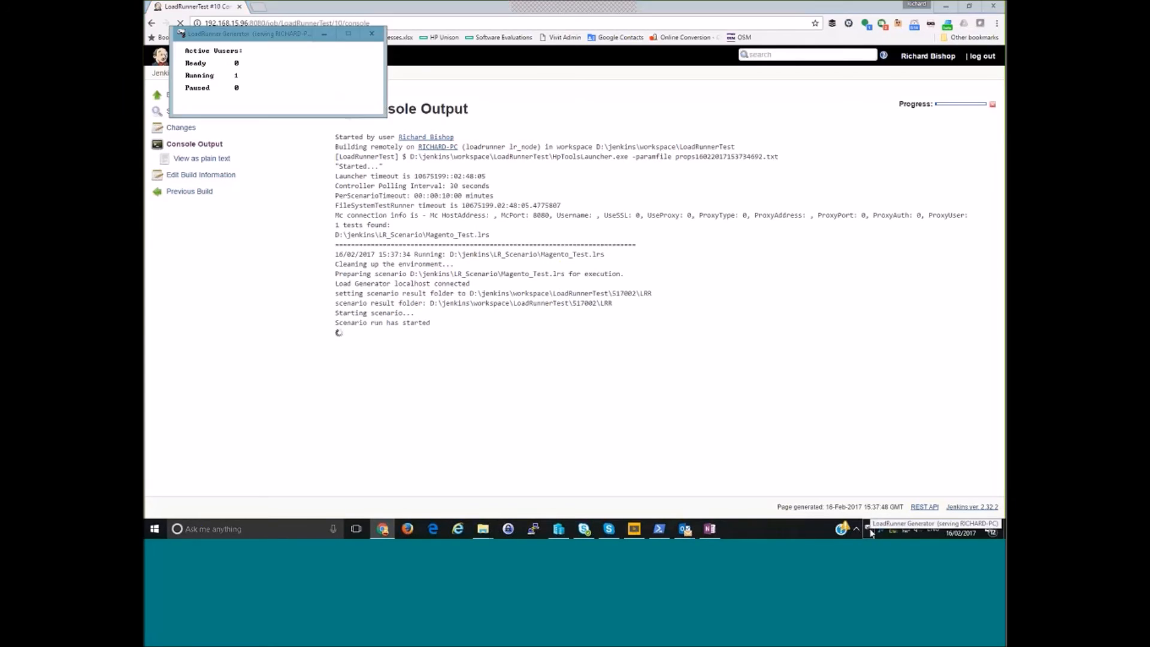
drag(180, 33, 696, 254)
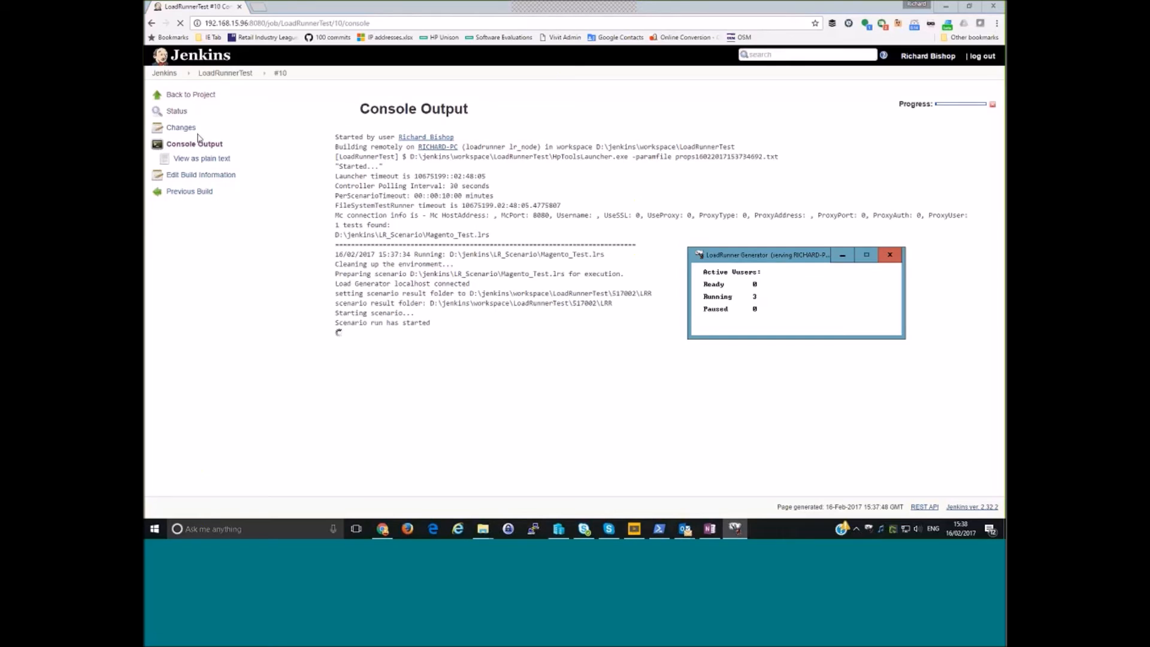
- Return to the LoadRunnerTest project and examine transaction response times across builds in the Project Performance report
click(187, 96)
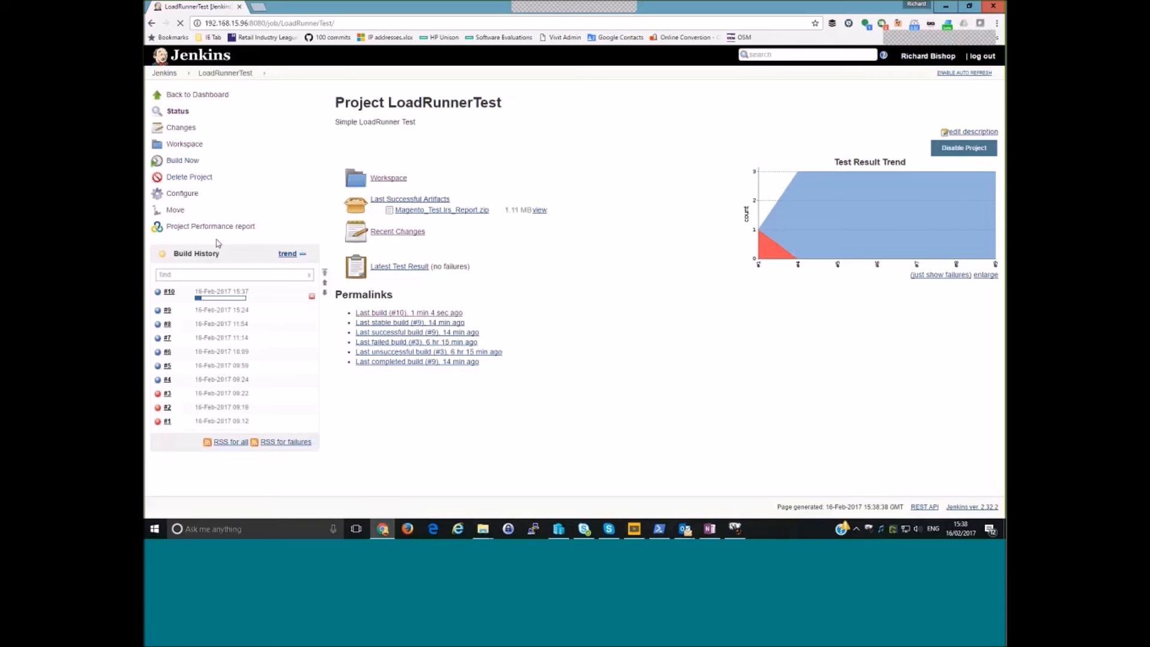
click(195, 226)
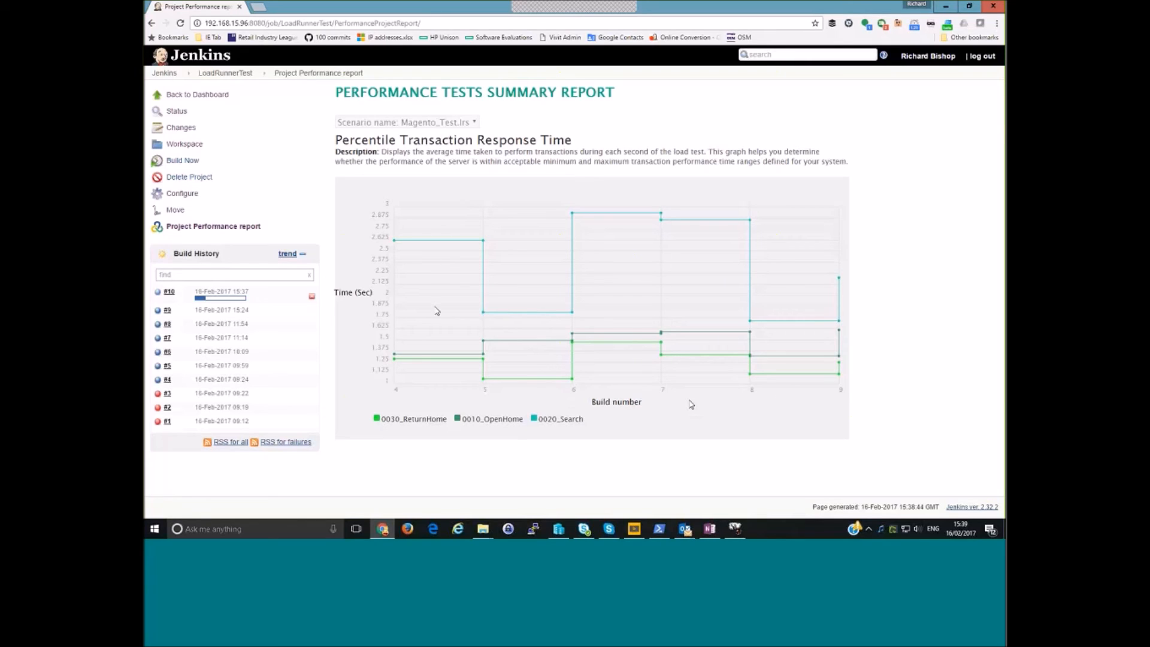
- Download the Magento_Test.lrs_Report.zip artifact of build #9 and show it in the Downloads folder
click(168, 312)
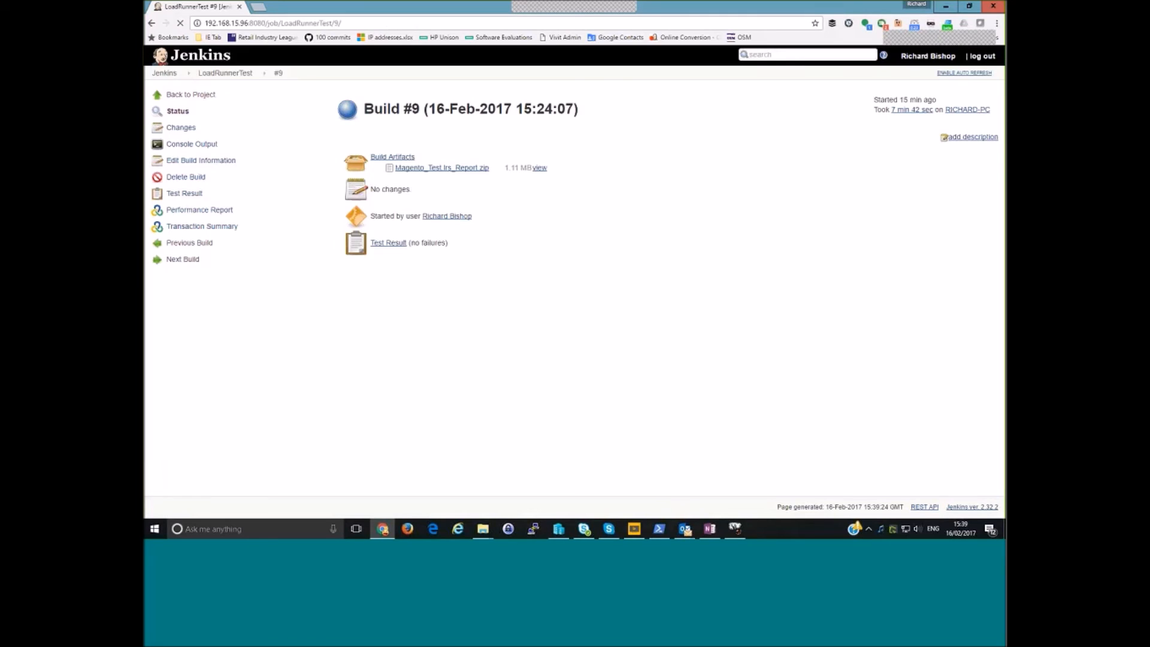
click(447, 169)
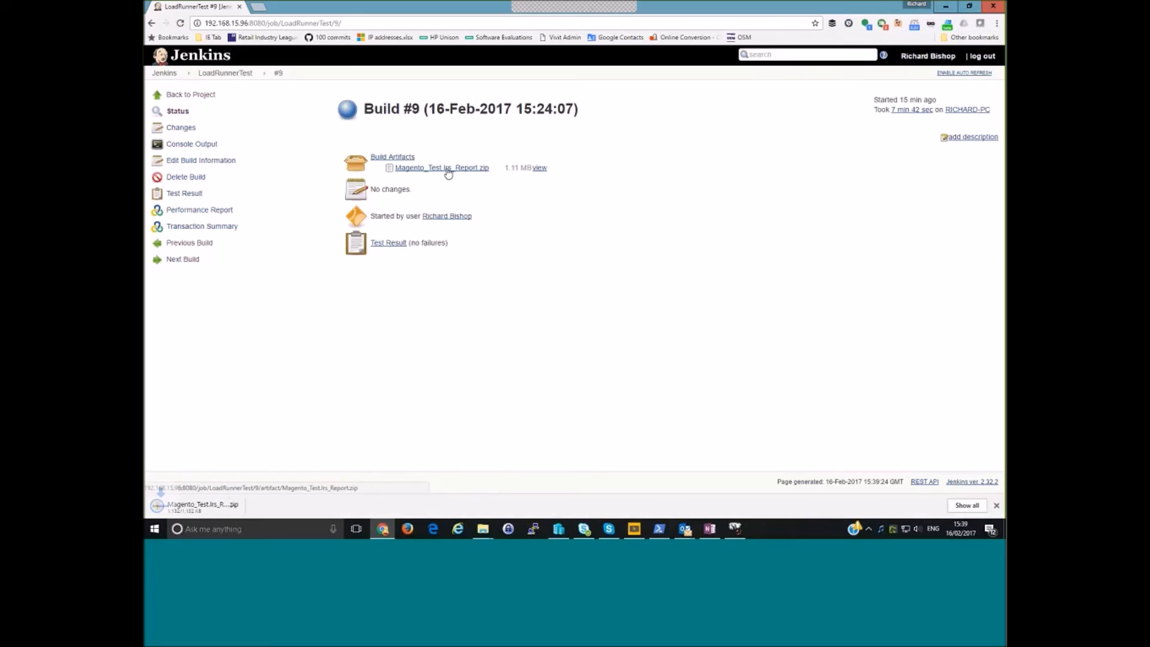
click(251, 508)
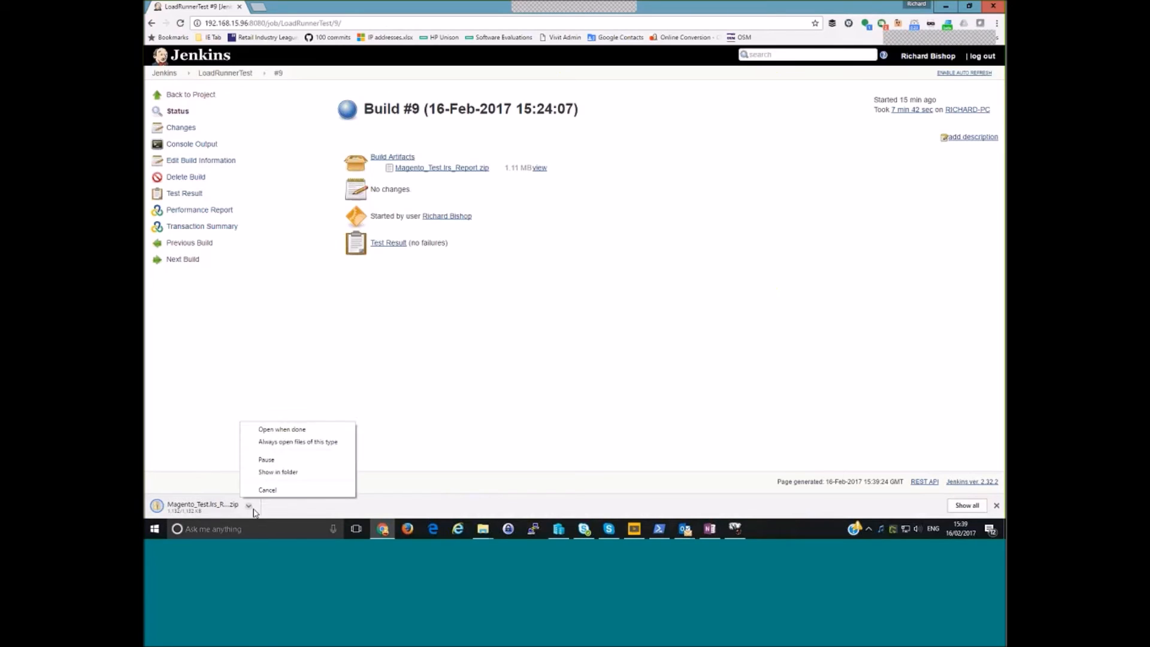
click(282, 474)
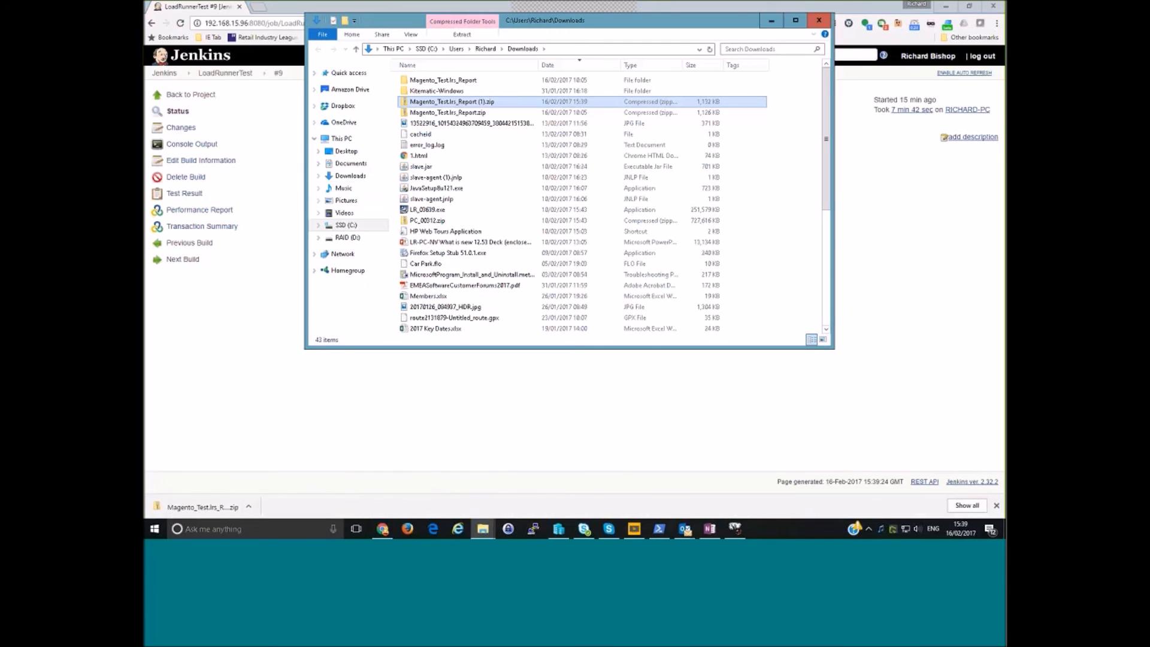
drag(421, 26, 431, 112)
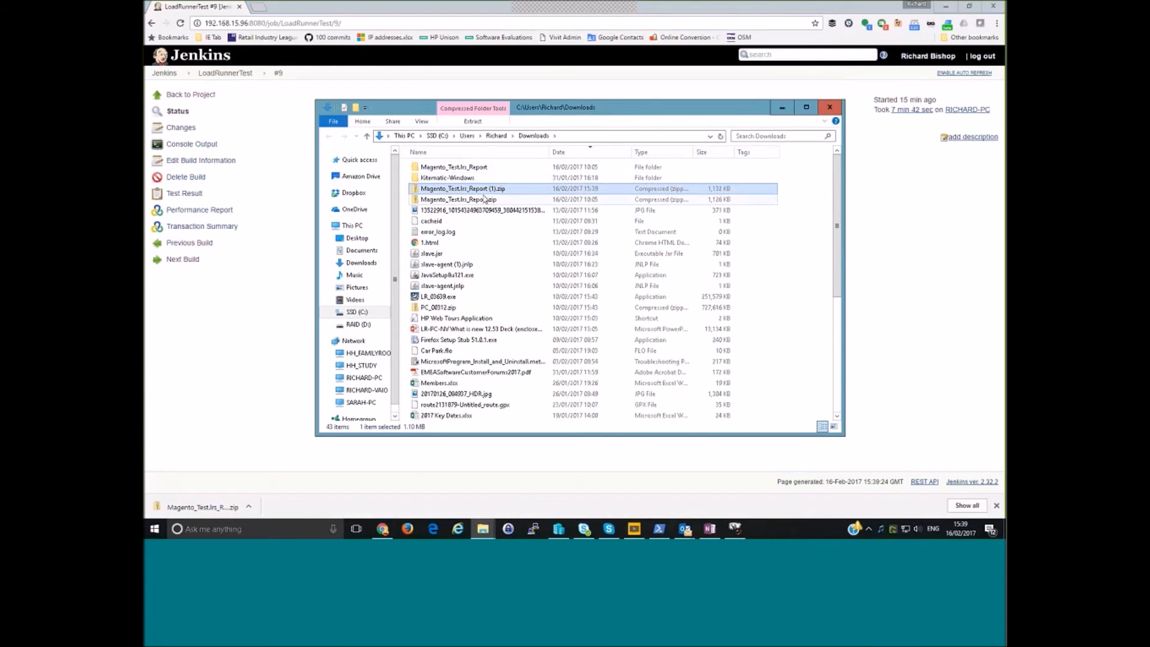
- Delete the older Magento_Test.lrs_Report.zip and the Magento_Test.lrs_Report folder from Downloads
click(484, 199)
key(Delete)
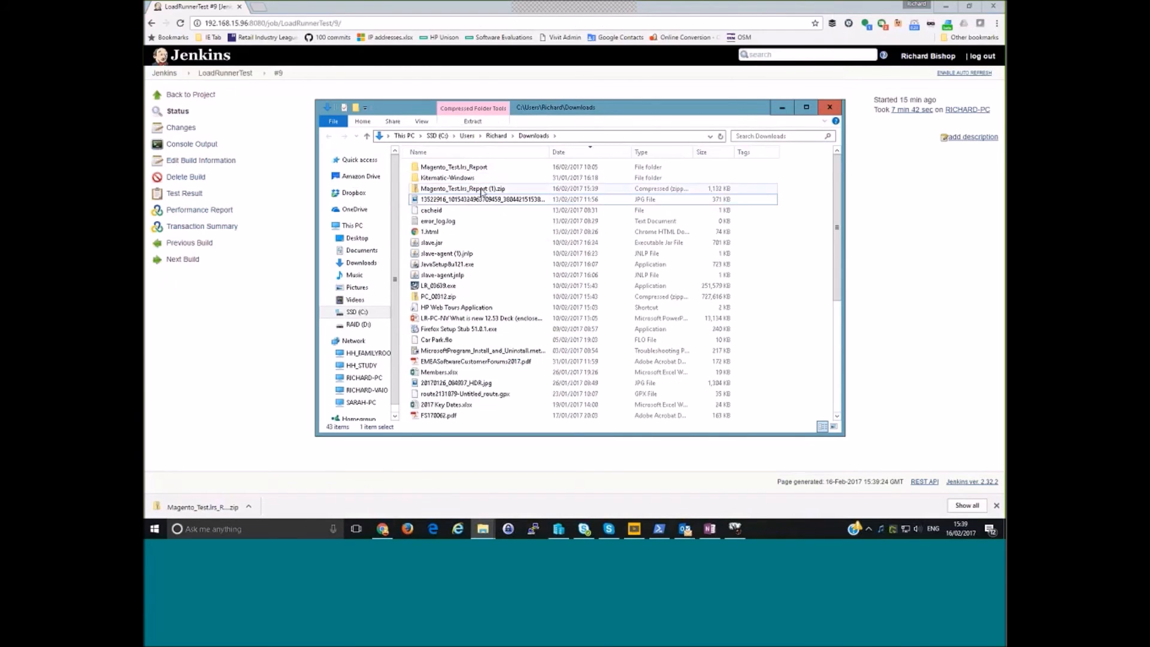
click(474, 168)
key(Delete)
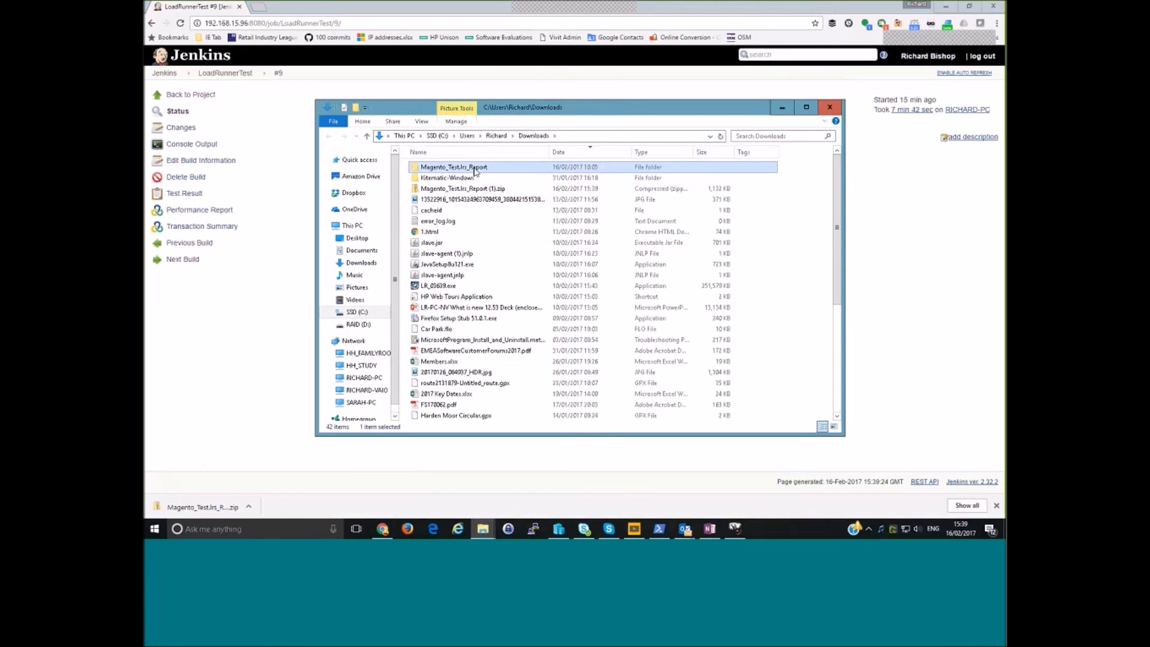
- Extract Magento_Test.lrs_Report (1).zip into the suggested folder in Downloads, with the extracted files shown when complete
right_click(473, 179)
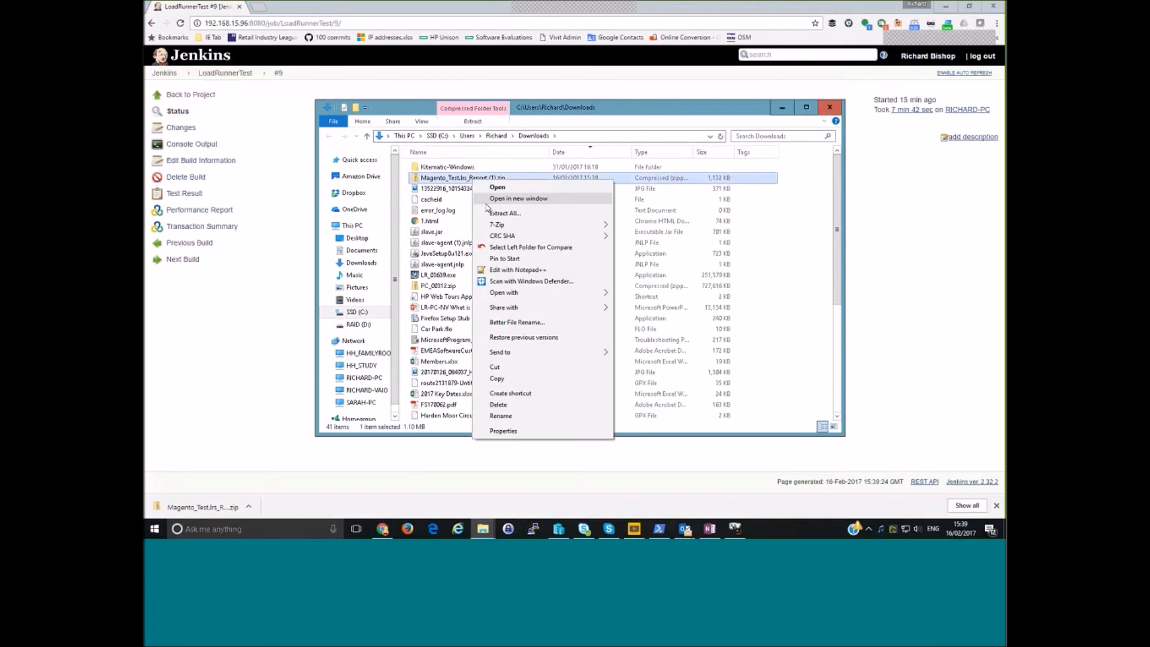
click(507, 214)
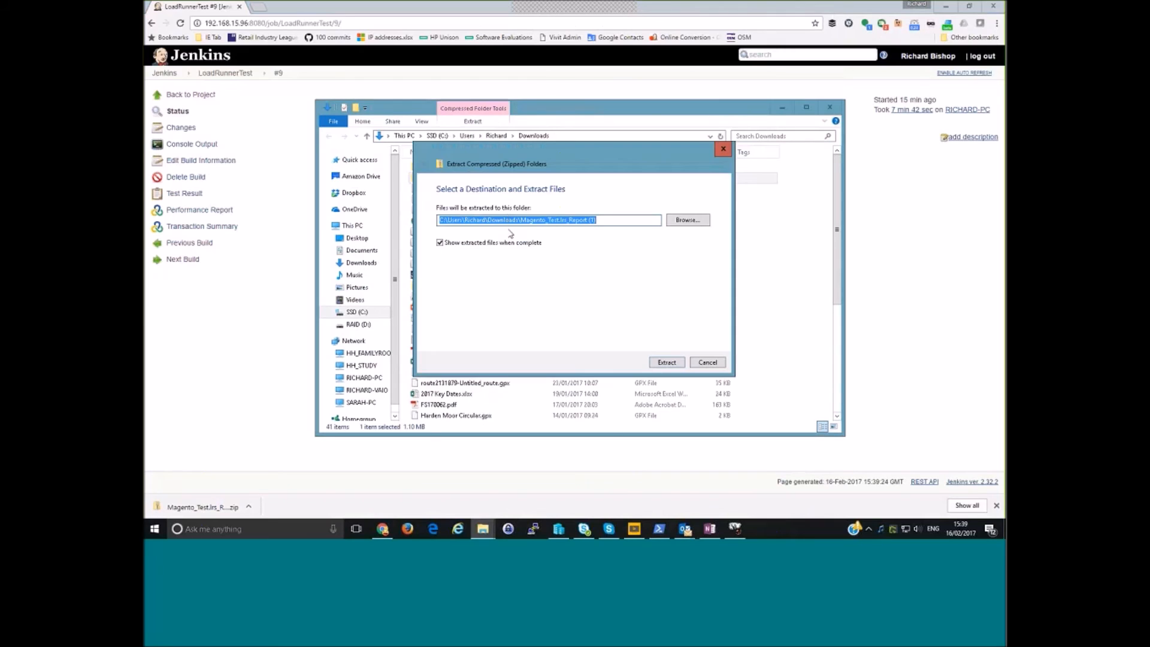
click(667, 362)
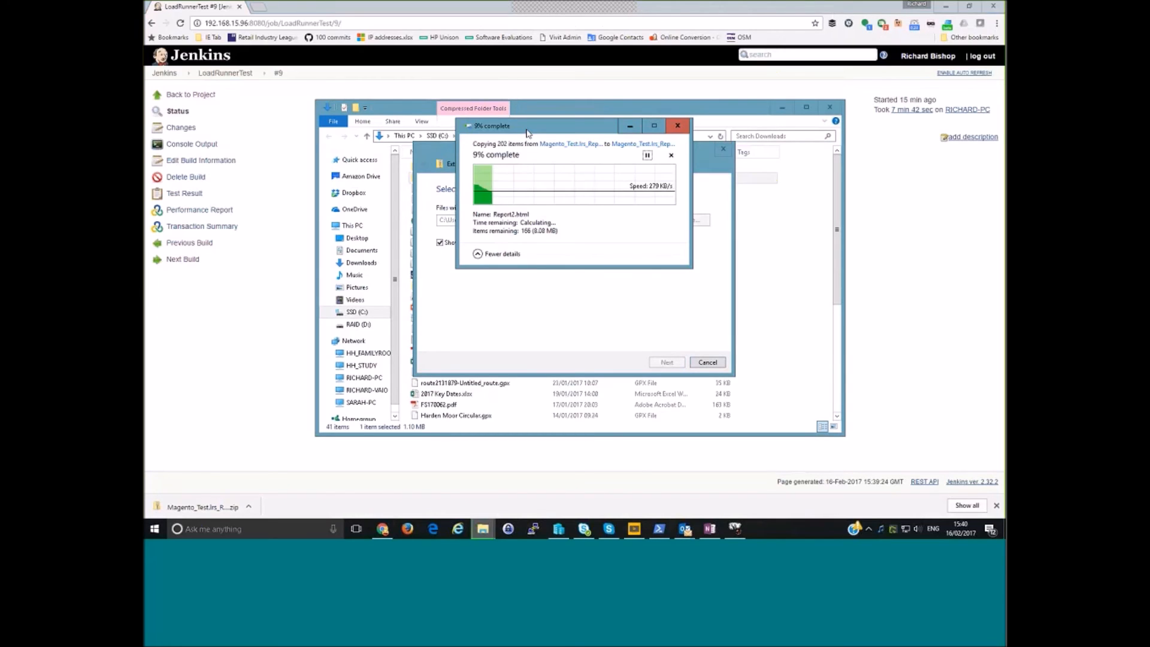
drag(527, 132, 509, 210)
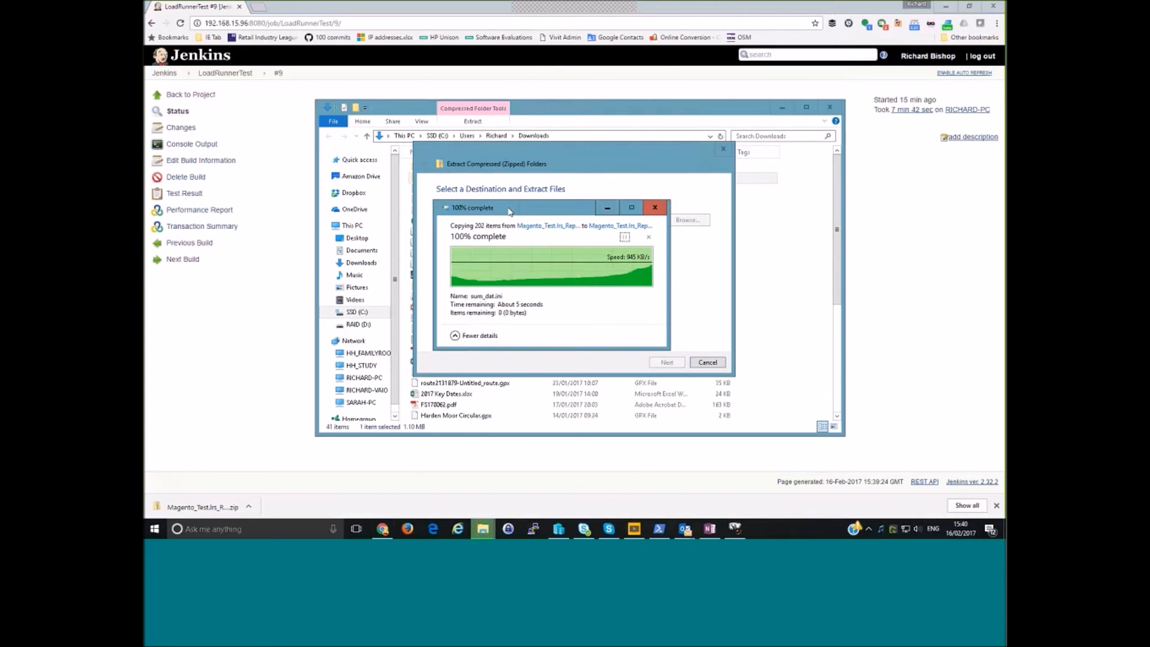
- Look through the extracted e01c1a folder's LRA and LRR folders and open the HTML analysis report from its HTML folder
double_click(448, 182)
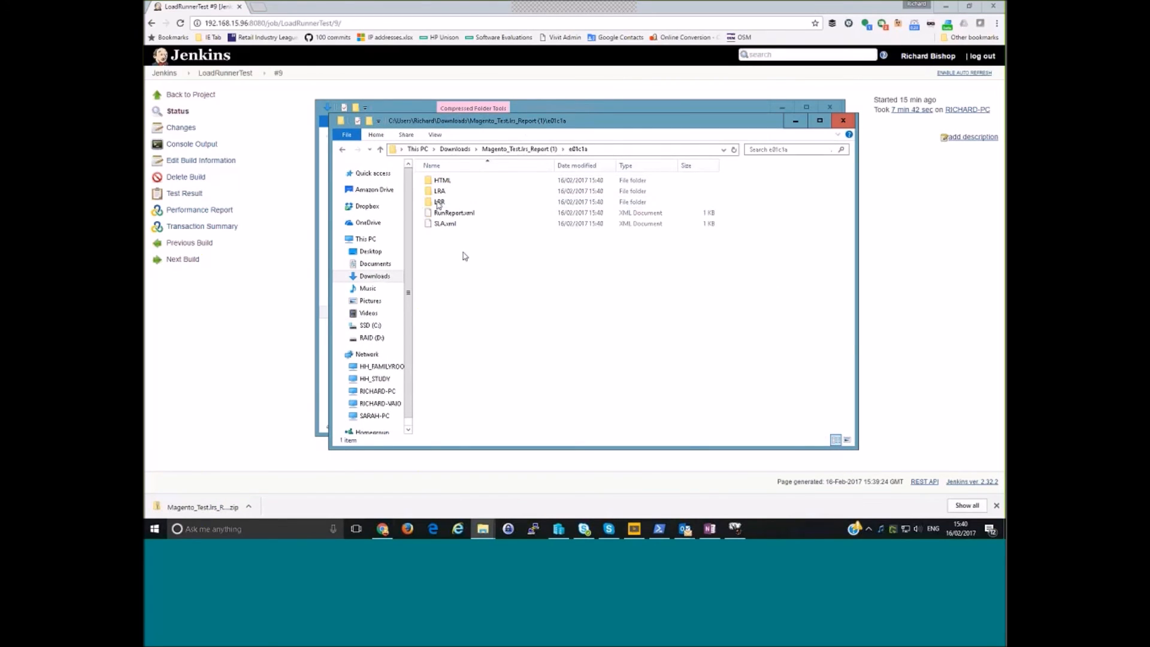
click(439, 191)
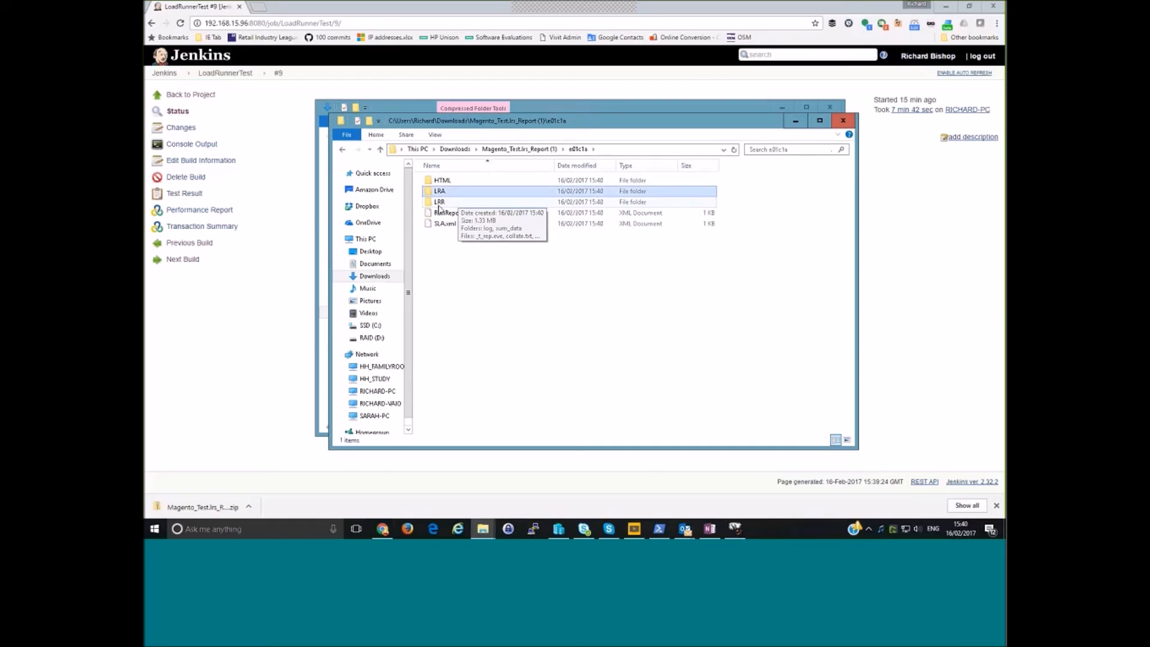
click(439, 205)
double_click(453, 181)
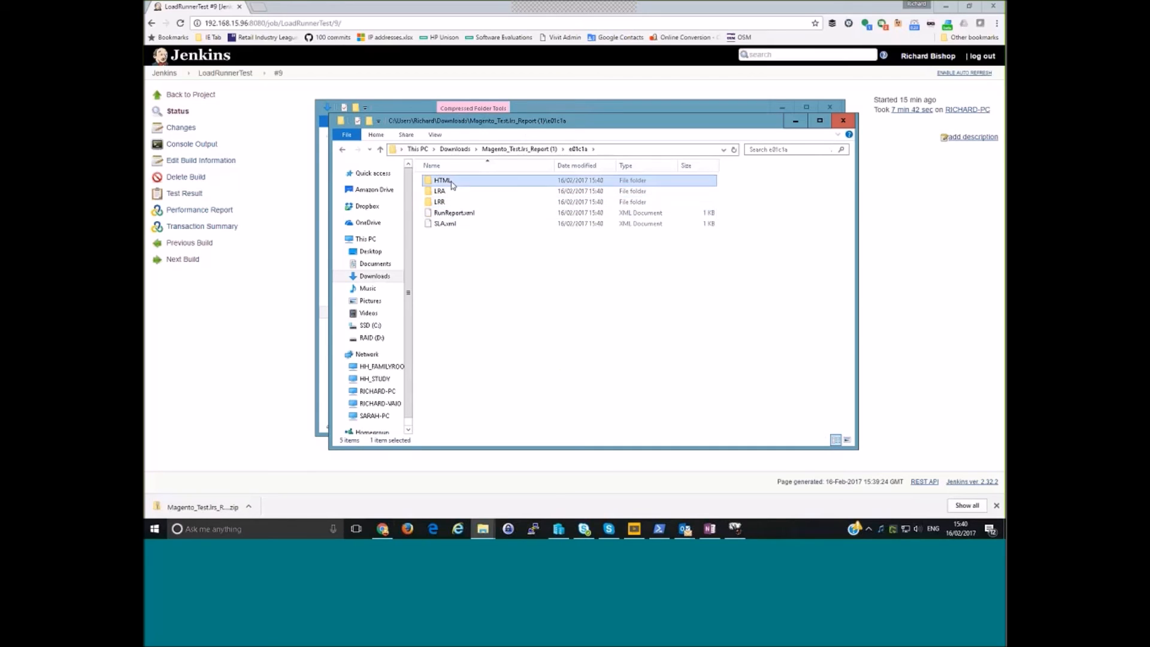
double_click(458, 182)
click(466, 192)
double_click(466, 191)
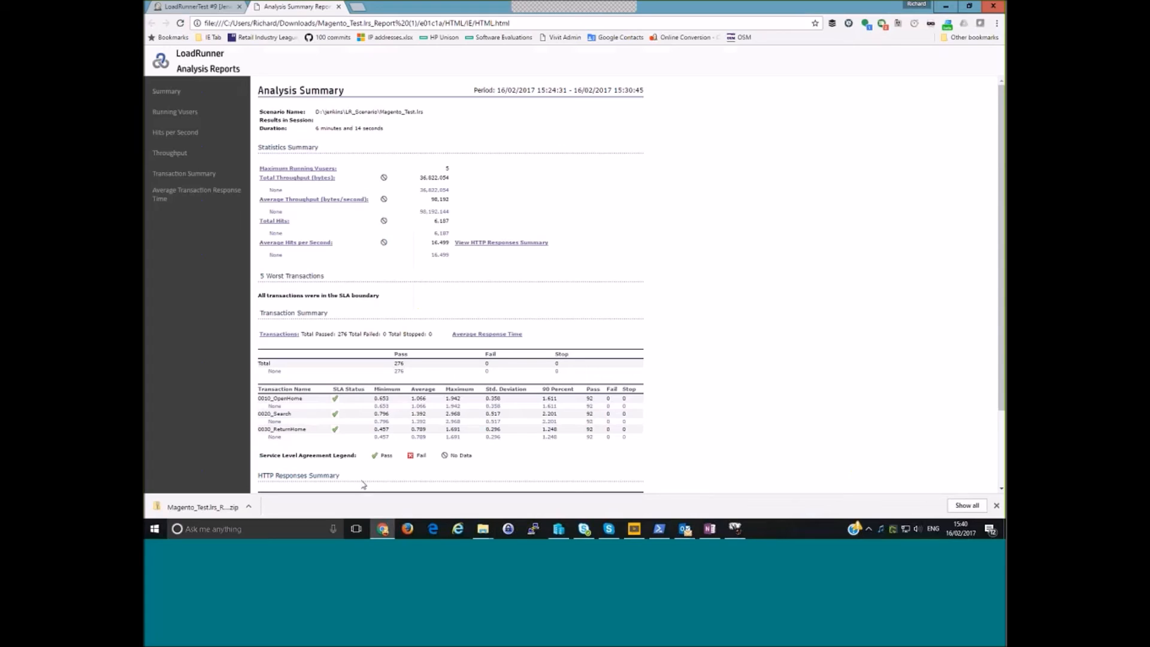
- Review the report's Running Vusers, Hits per Second, Throughput, Transaction Summary and Average Transaction Response Time graphs, and close the report
click(180, 113)
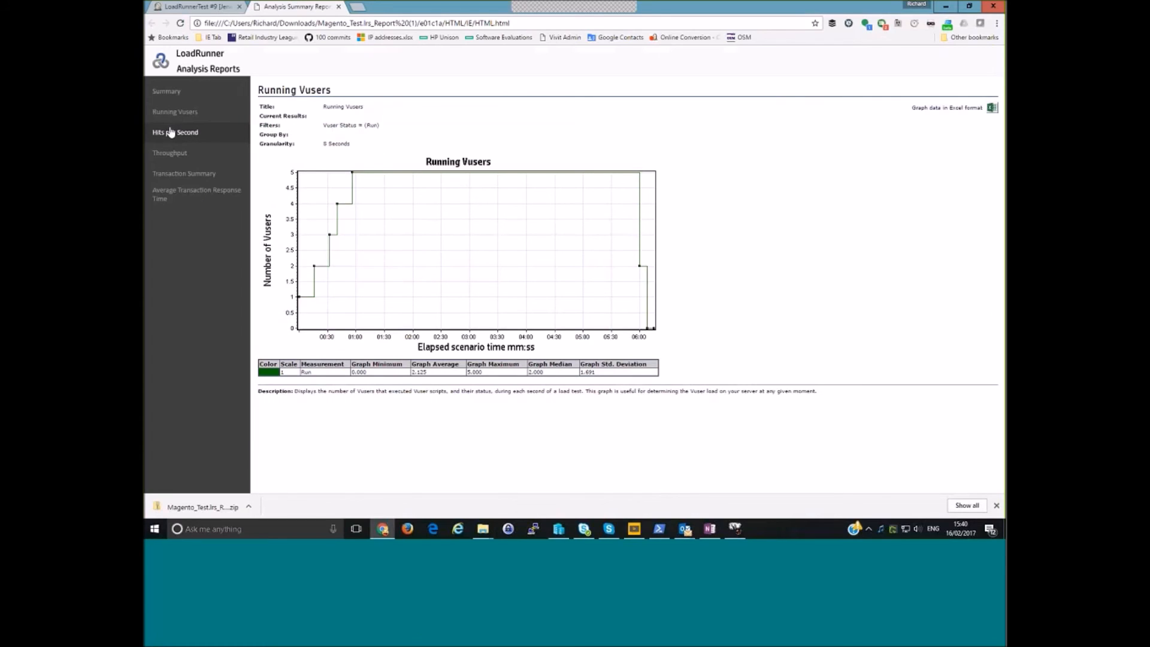
click(170, 131)
click(174, 153)
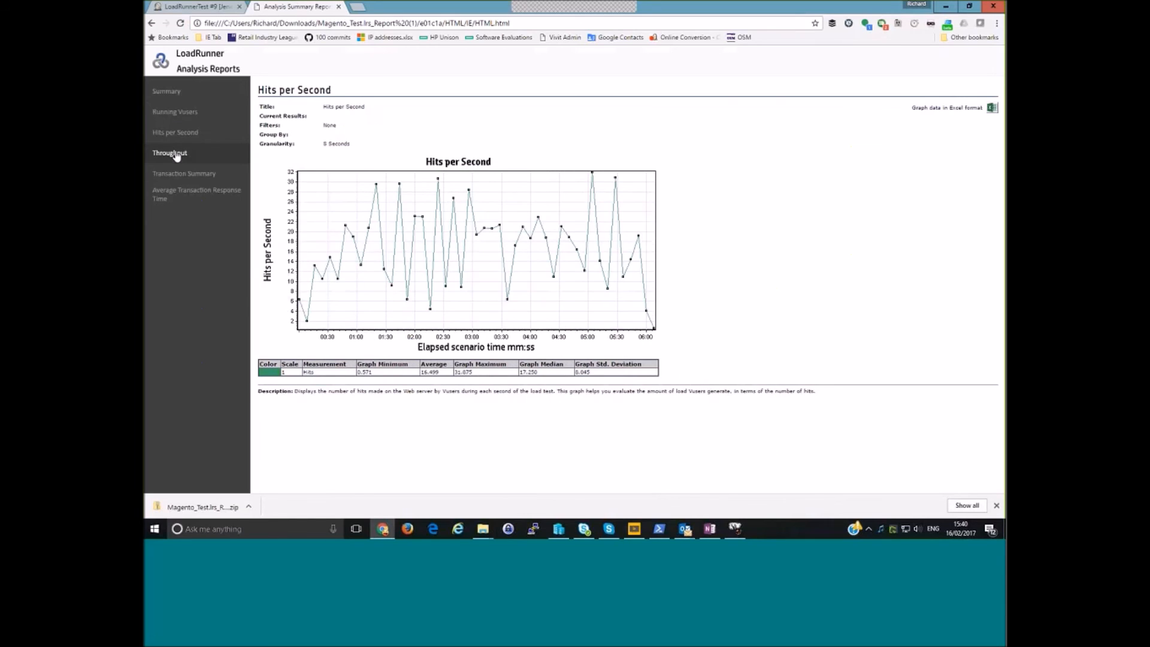
click(180, 173)
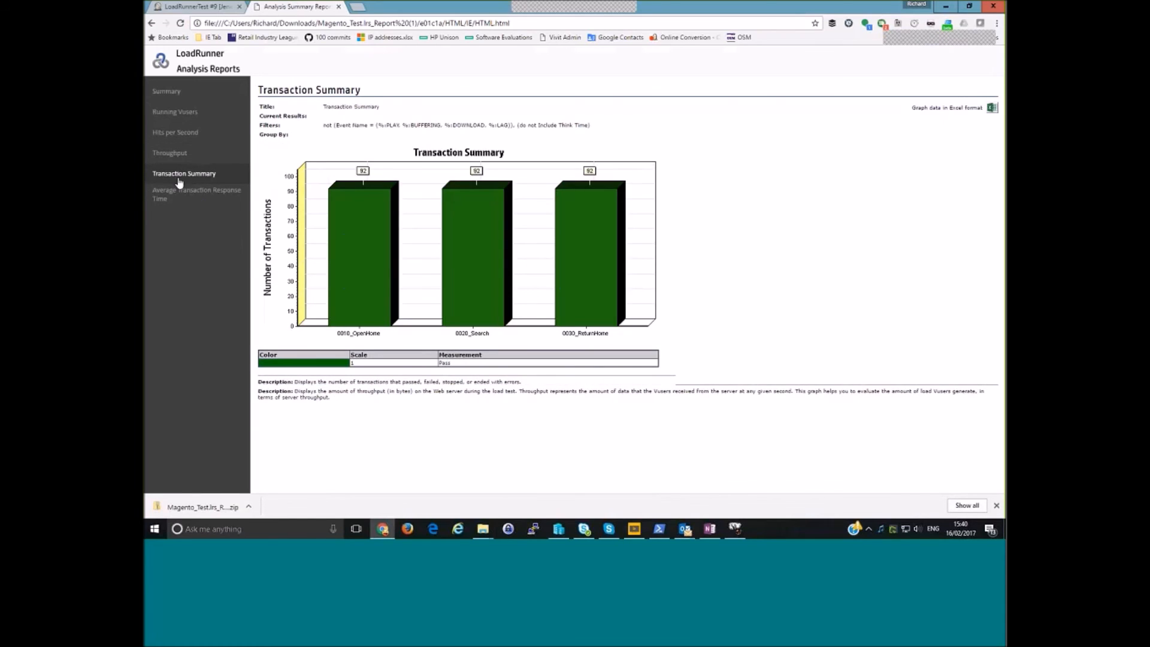
click(179, 192)
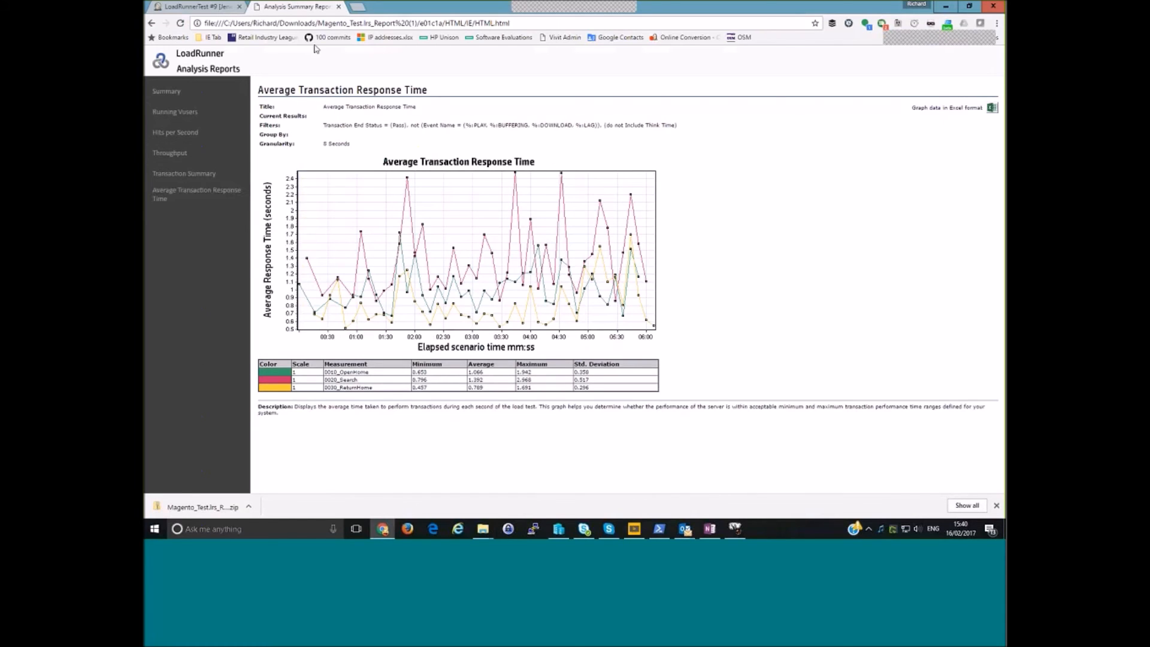
click(339, 8)
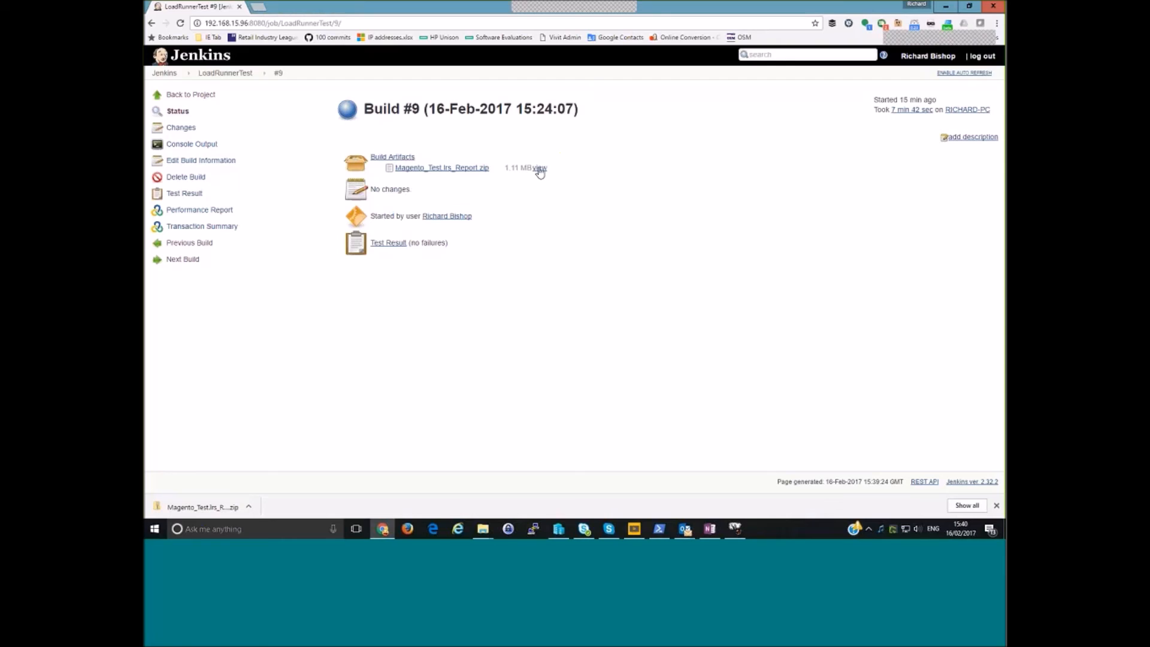
- Try viewing build #9's Magento_Test.lrs_Report.zip artifact directly in the browser, and return to the Project Performance report
click(539, 169)
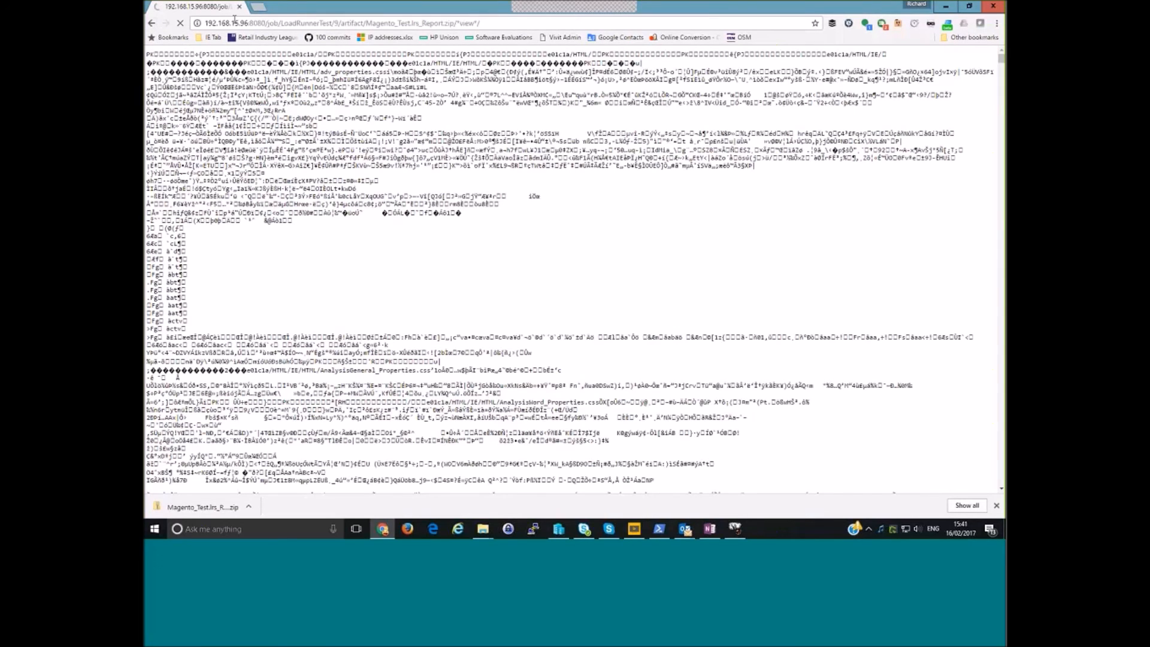
click(180, 23)
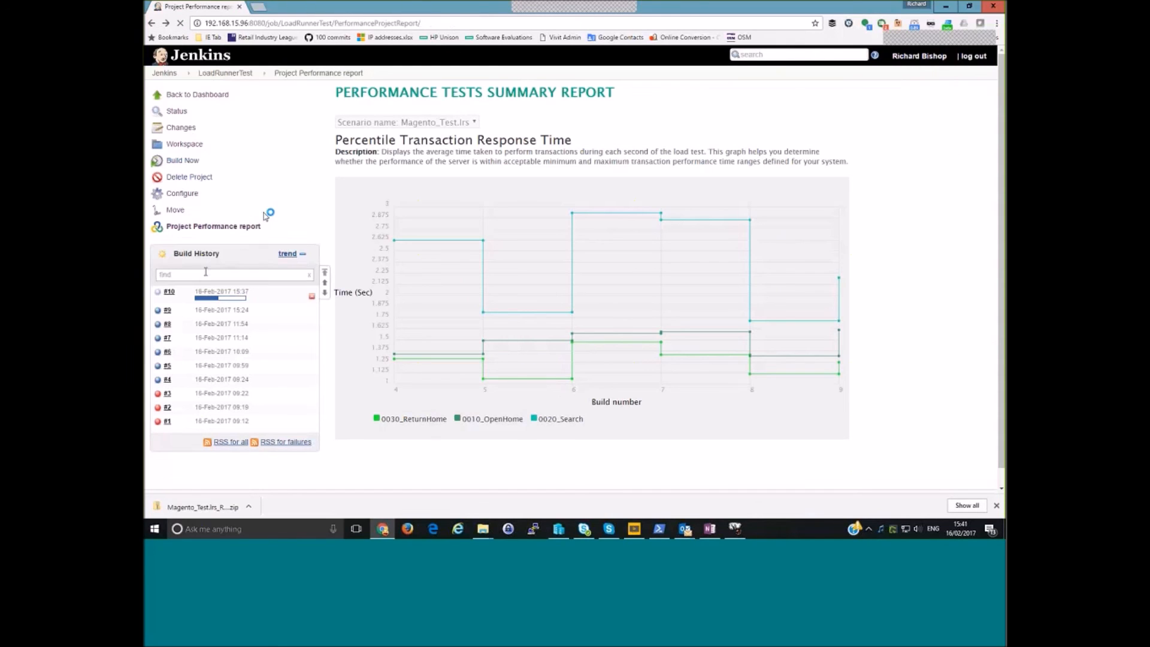
- Check build #10's progress in its console output and bring up the LoadRunner Generator window to view the active Vusers
click(169, 291)
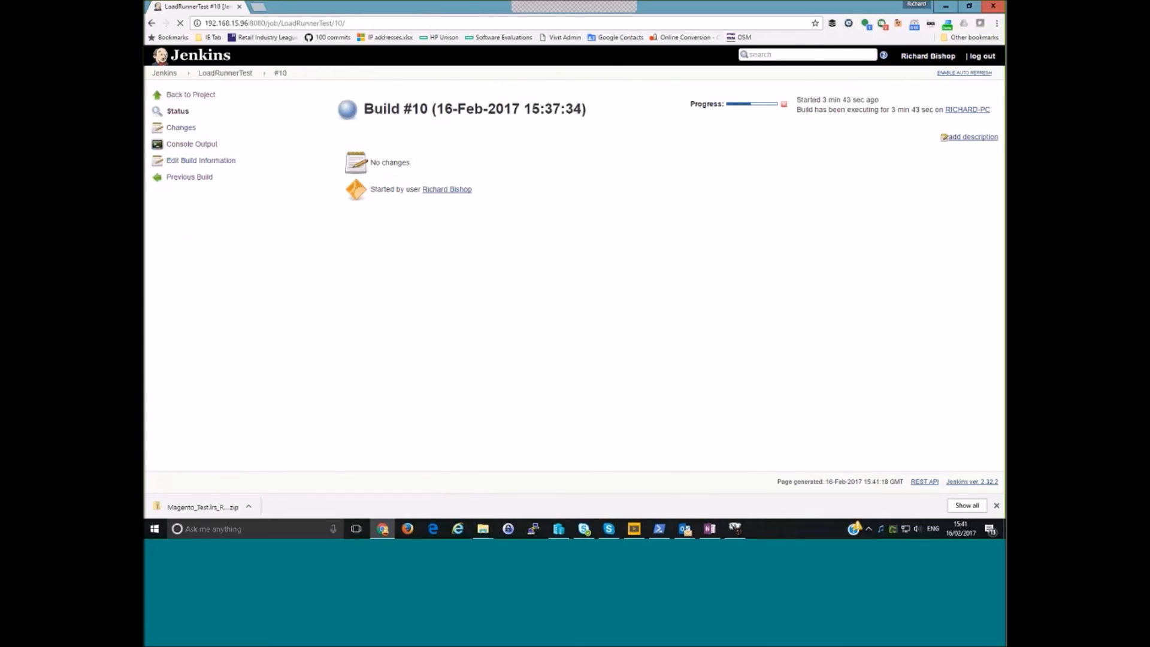
click(189, 146)
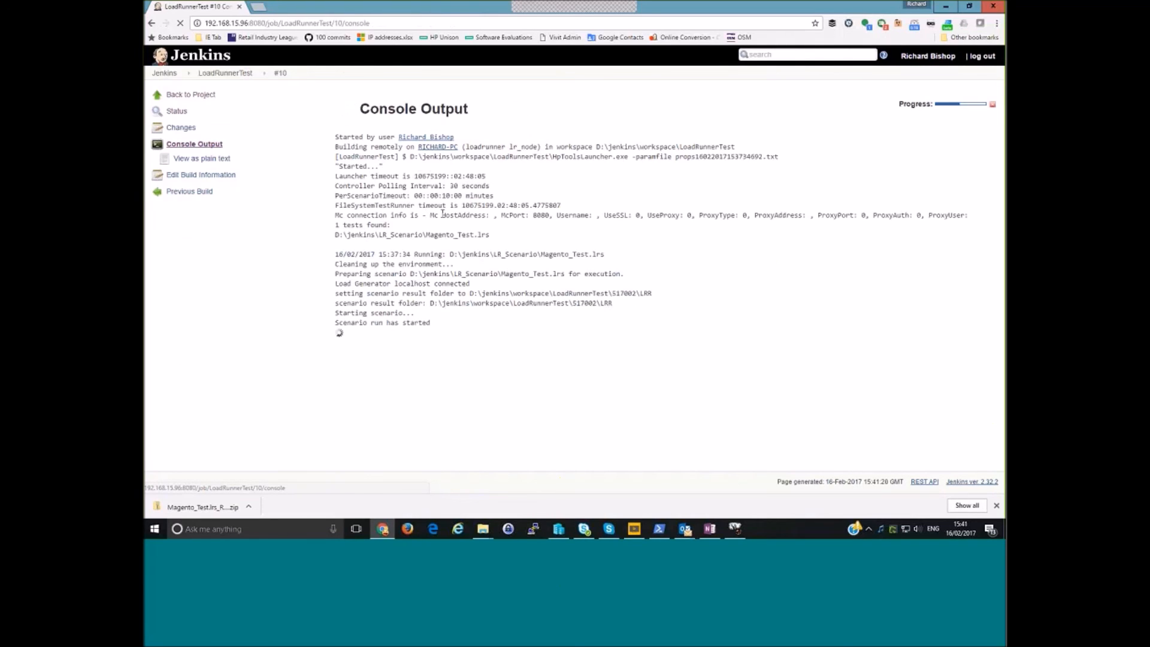
mouse_move(737, 533)
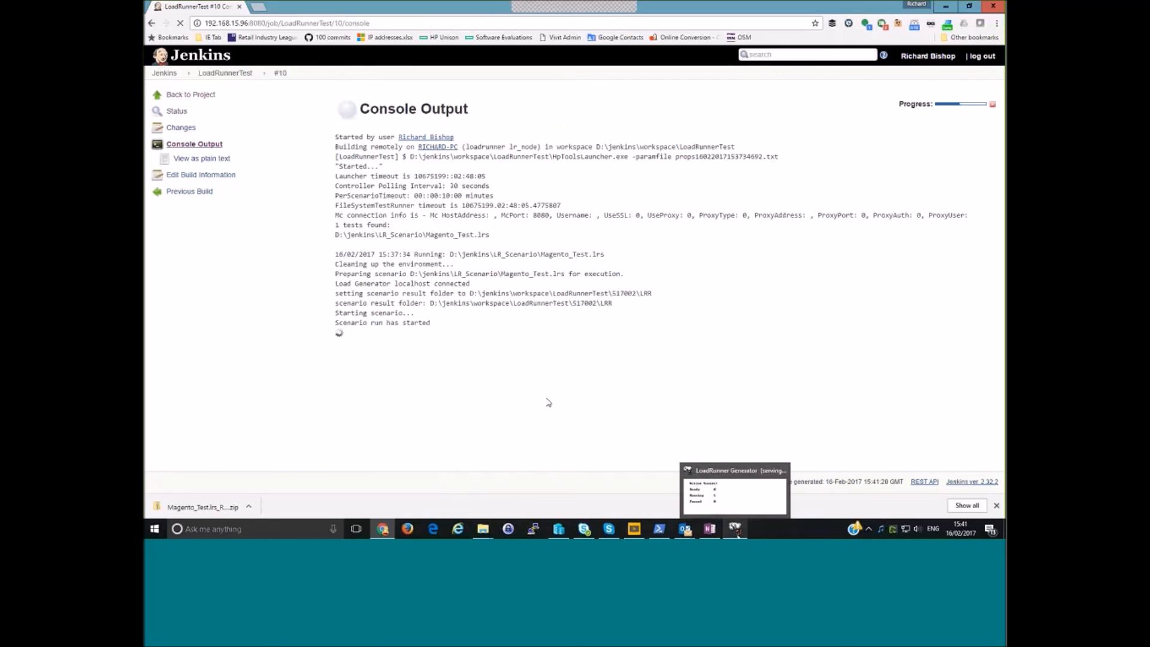
click(739, 497)
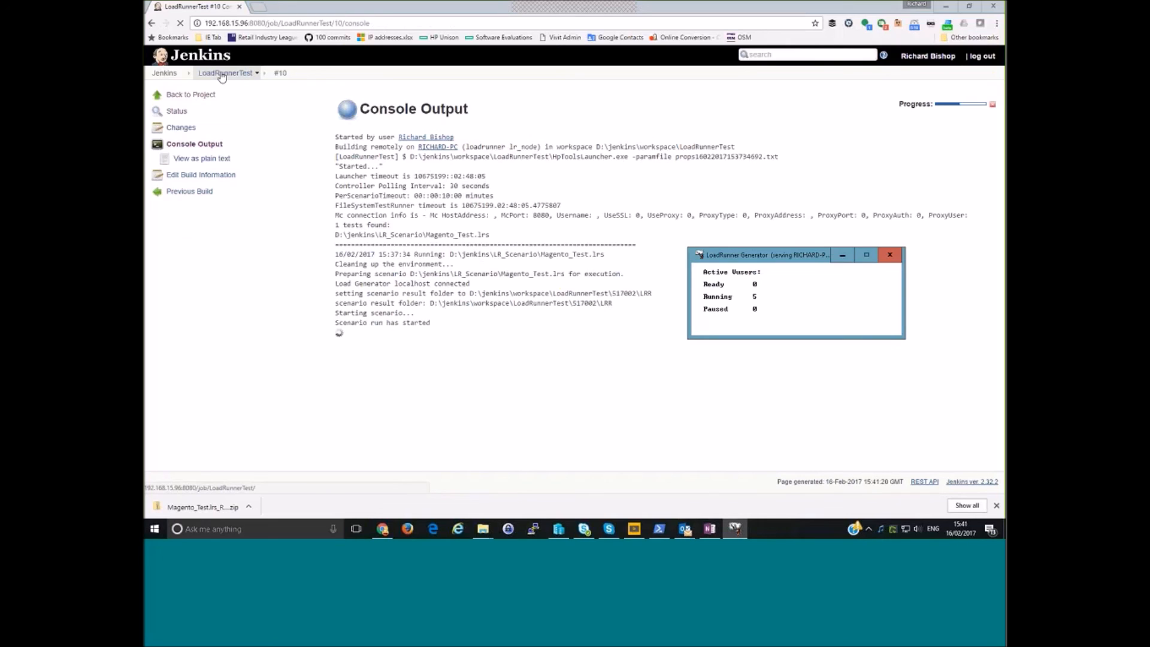
- Look over the Manage Jenkins options and the item types available for a new item, and return to the Jenkins dashboard
click(163, 73)
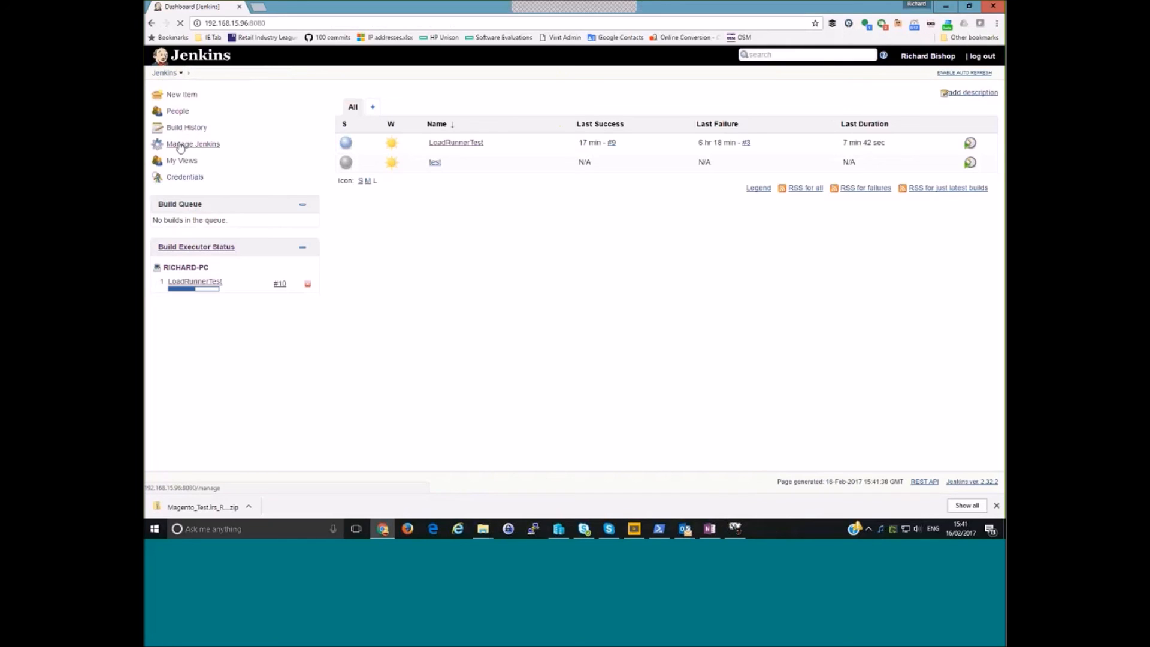
click(179, 145)
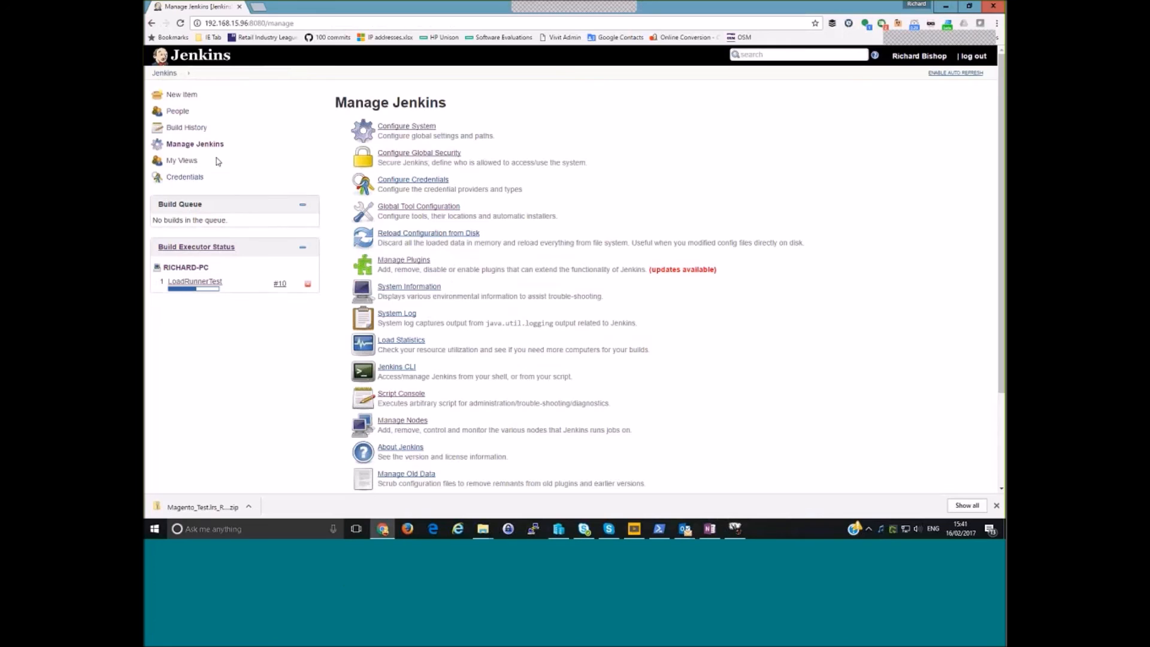
click(181, 94)
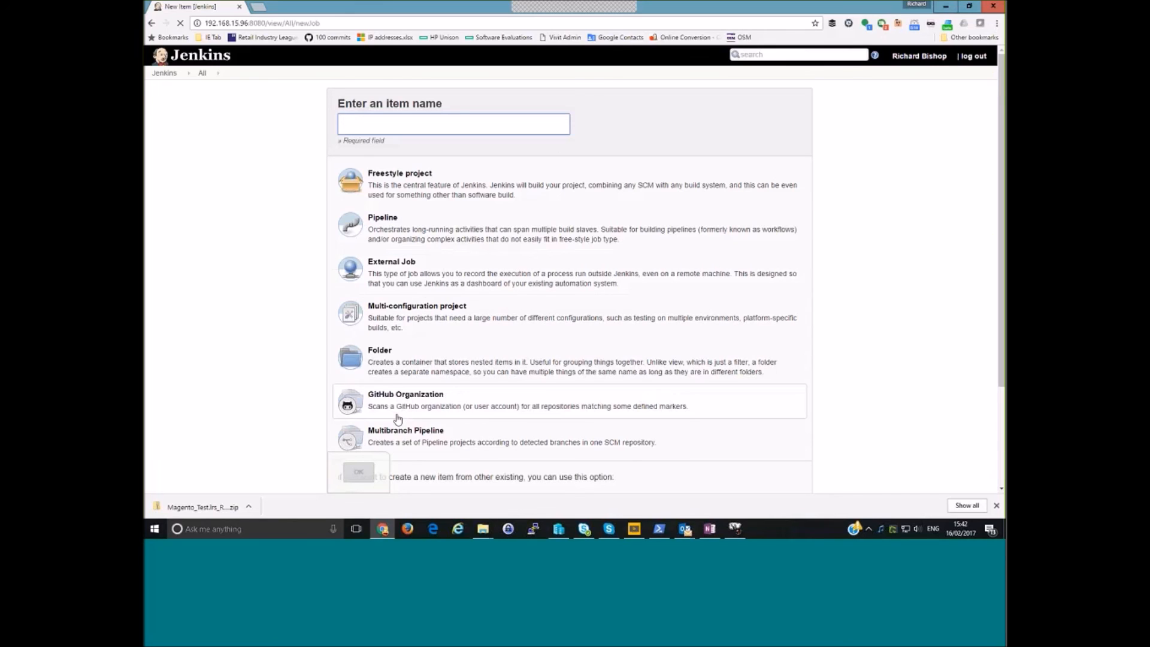
click(164, 74)
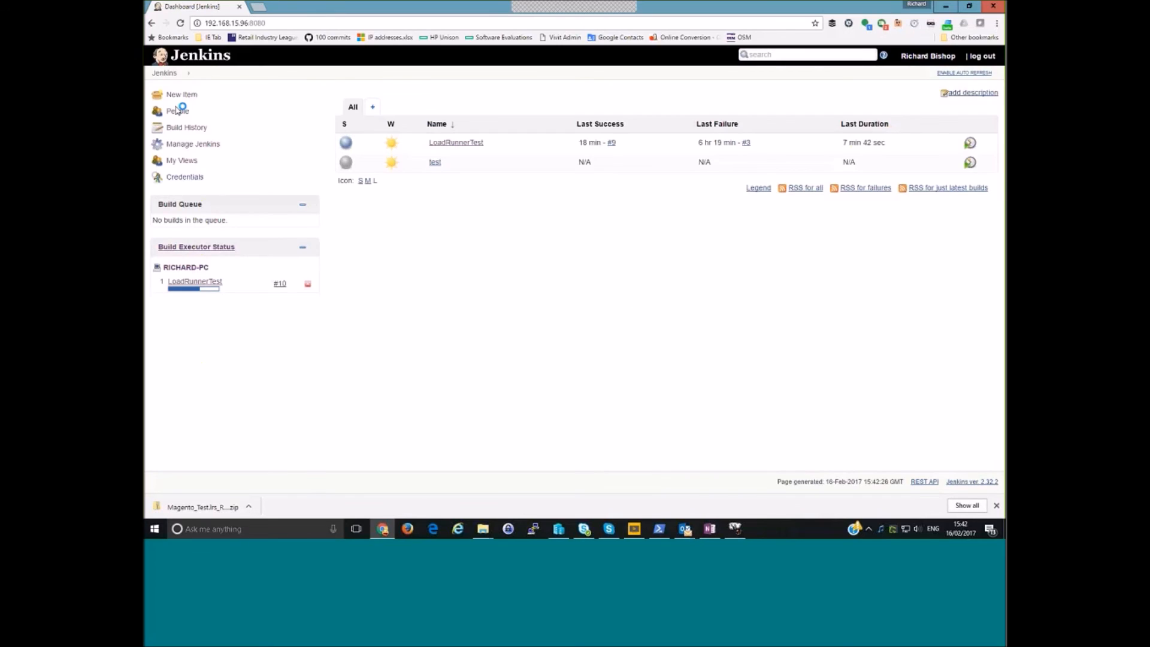